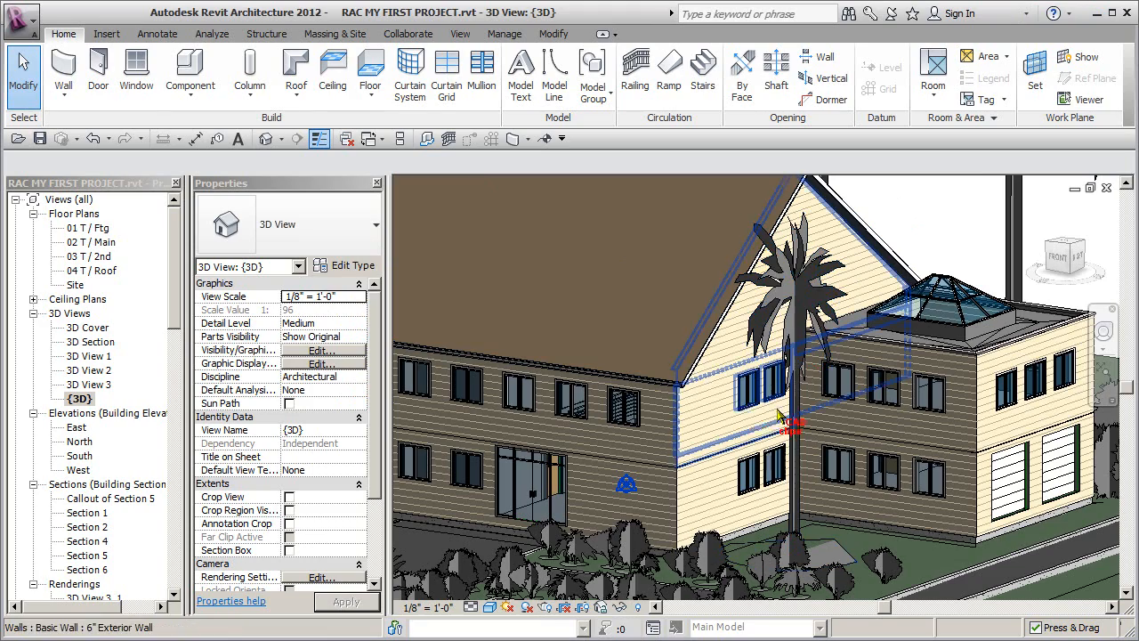
Step: Examine the gable fascia and the eave end of the main roof from several sides in the 3D view
{"action": "middle_click_drag", "start_coordinate": [714, 391], "coordinate": [678, 397], "text": "shift"}
{"action": "left_click", "coordinate": [694, 373]}
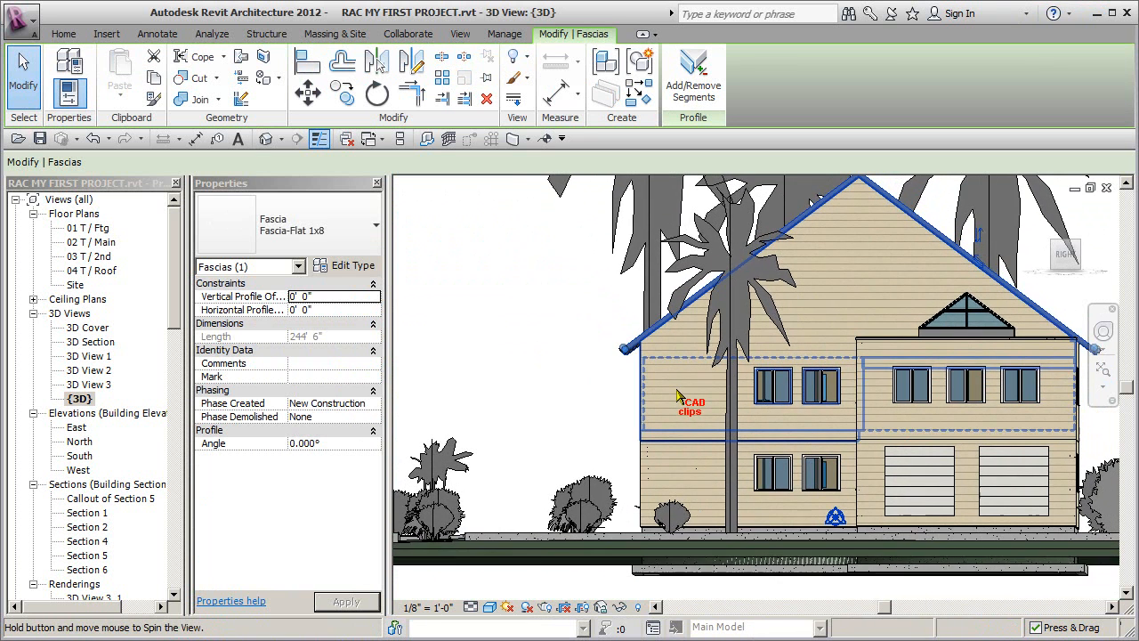
{"action": "scroll", "coordinate": [645, 351], "scroll_direction": "up", "scroll_amount": 5}
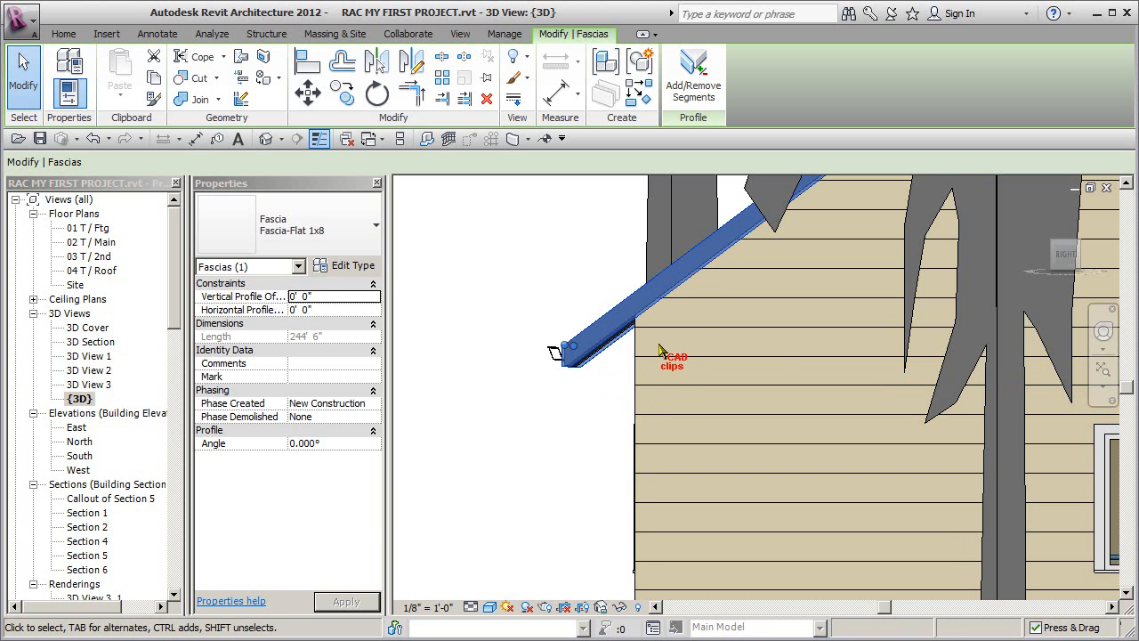
{"action": "middle_click_drag", "start_coordinate": [651, 365], "coordinate": [650, 364]}
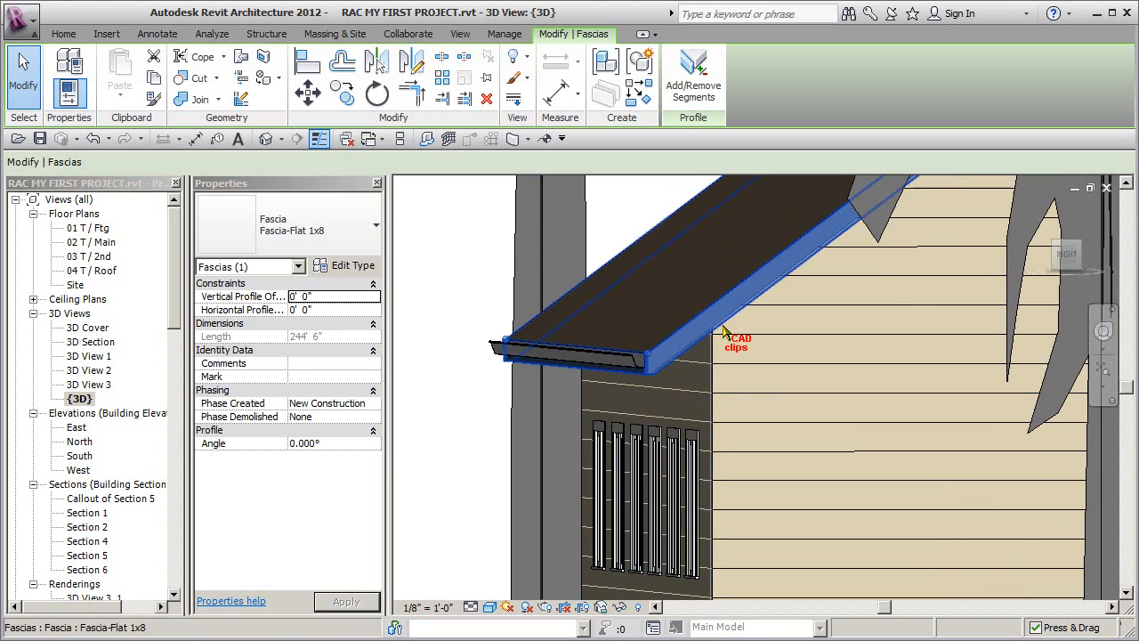
{"action": "middle_click_drag", "start_coordinate": [725, 391], "coordinate": [466, 367], "text": "shift"}
{"action": "scroll", "coordinate": [607, 387], "scroll_direction": "down", "scroll_amount": 5}
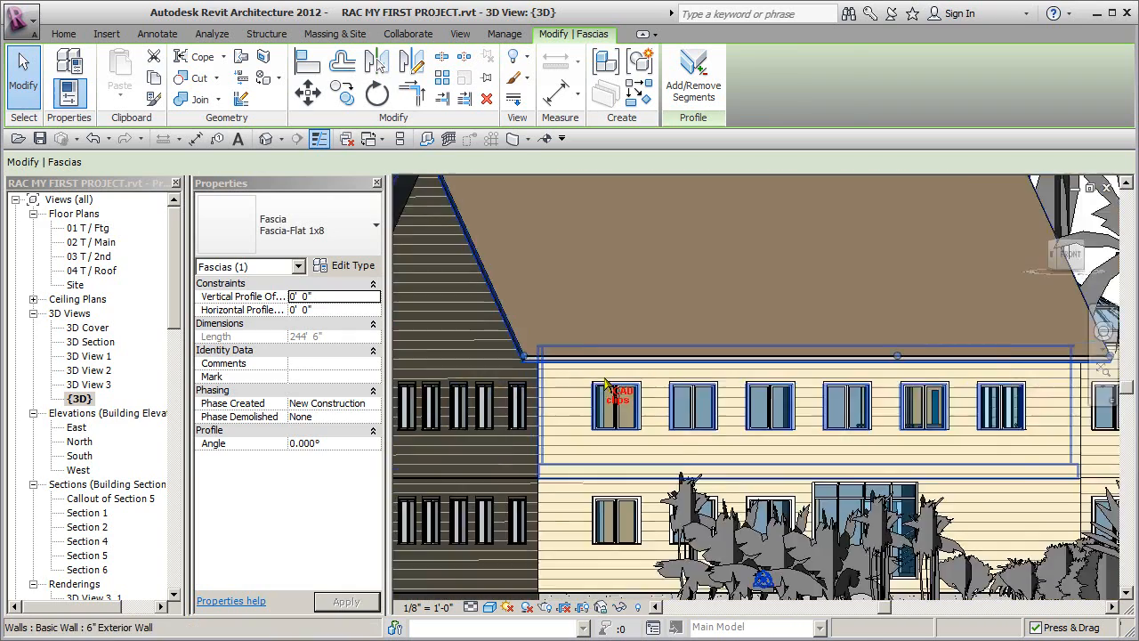
{"action": "middle_click_drag", "start_coordinate": [886, 449], "coordinate": [659, 398], "text": "shift"}
{"action": "scroll", "coordinate": [658, 398], "scroll_direction": "up", "scroll_amount": 3}
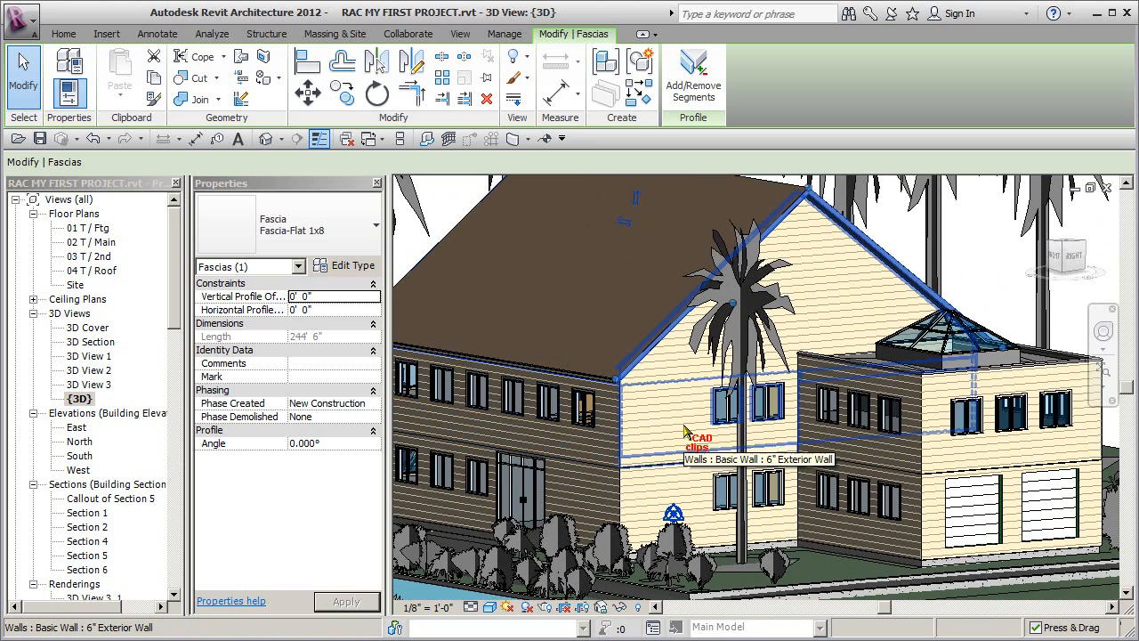
Step: Open the East elevation, switch it to the Hidden Line visual style and show the roof's eave end up close
{"action": "double_click", "coordinate": [76, 428]}
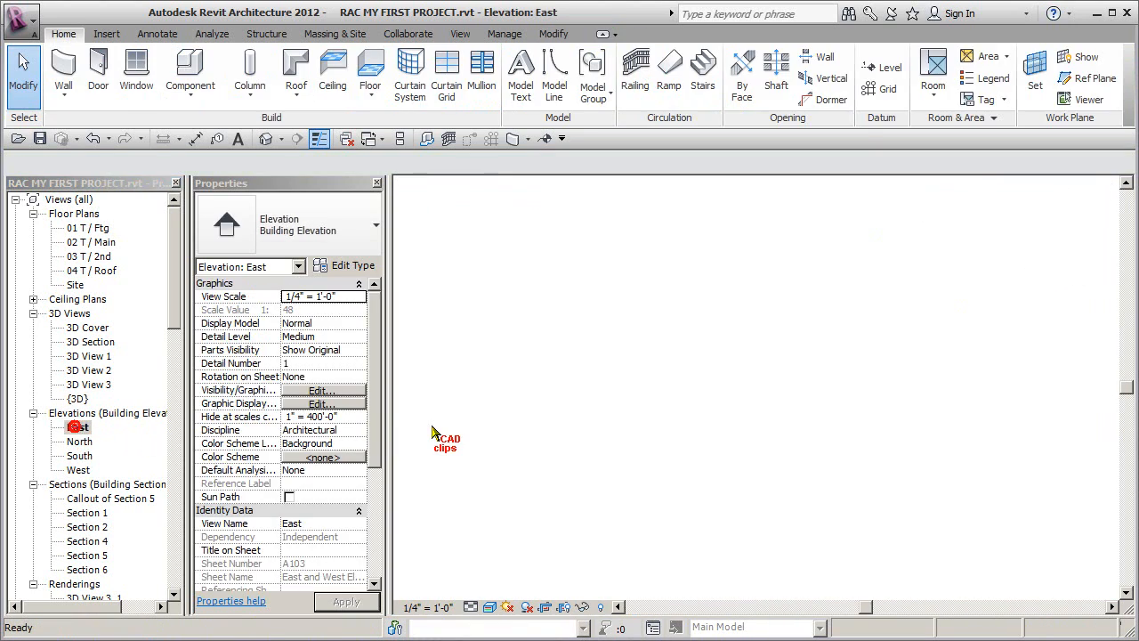
{"action": "left_click", "coordinate": [490, 607]}
{"action": "left_click", "coordinate": [523, 541]}
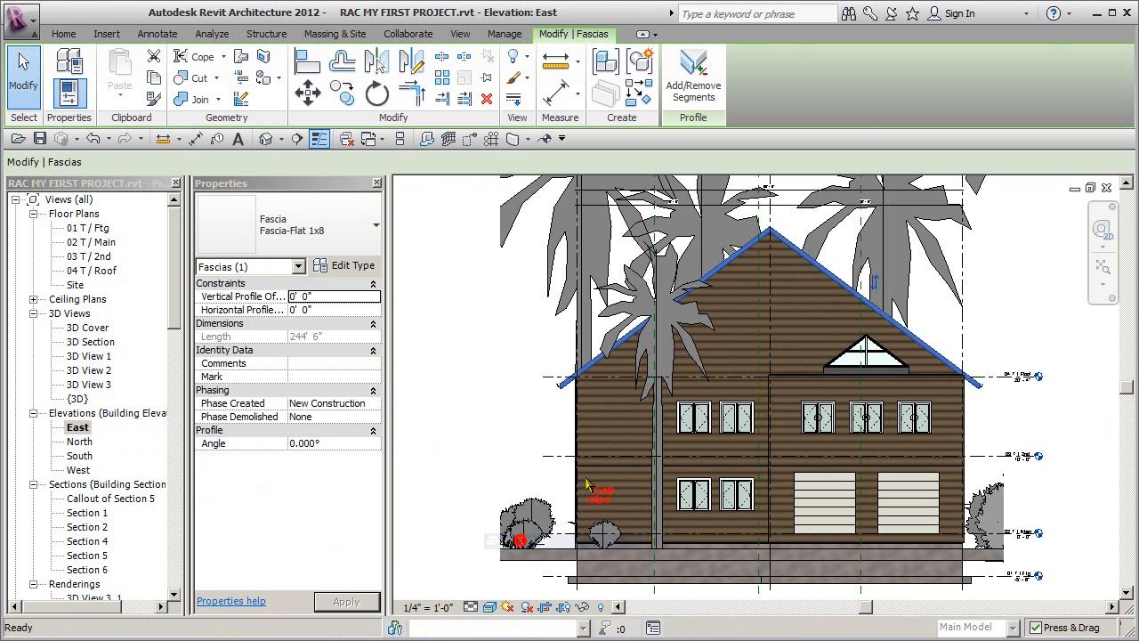
{"action": "key", "text": "Escape"}
{"action": "scroll", "coordinate": [579, 400], "scroll_direction": "up", "scroll_amount": 5}
{"action": "scroll", "coordinate": [566, 298], "scroll_direction": "up", "scroll_amount": 3}
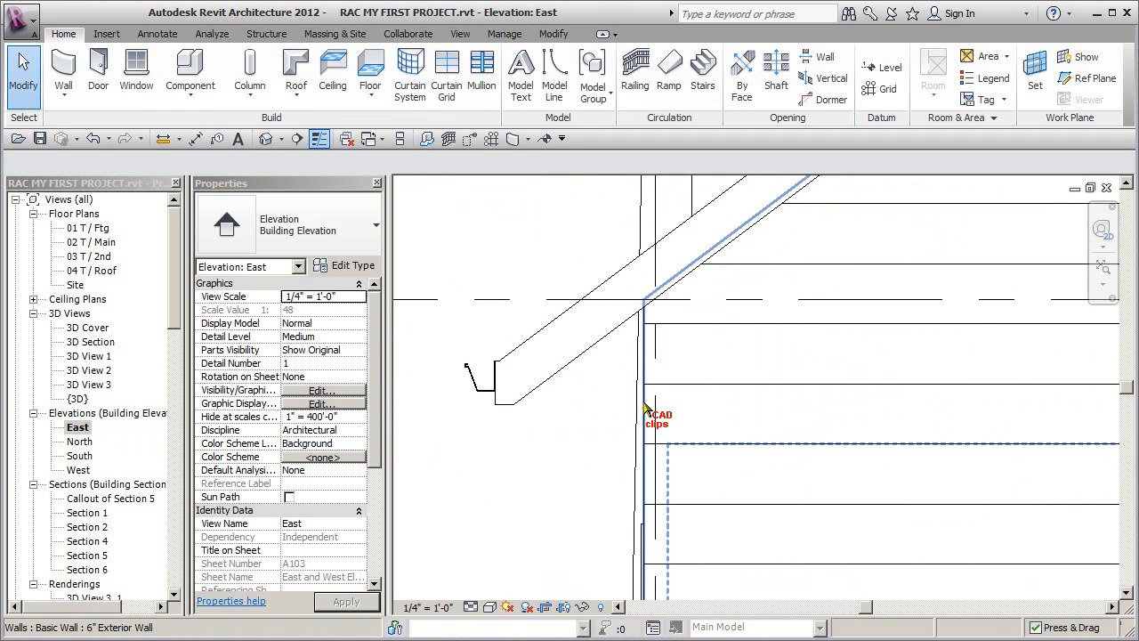
Step: Hide the palm tree behind the eave in the East elevation view
{"action": "left_click", "coordinate": [695, 206]}
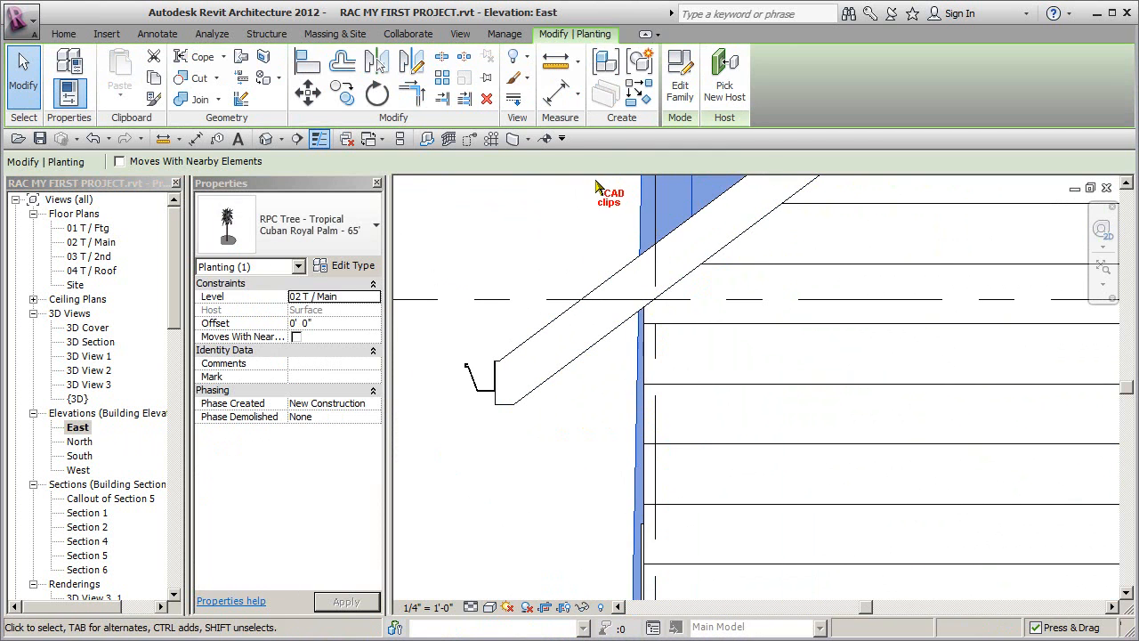
{"action": "left_click", "coordinate": [514, 57]}
{"action": "left_click", "coordinate": [556, 85]}
{"action": "middle_click_drag", "start_coordinate": [610, 418], "coordinate": [598, 418]}
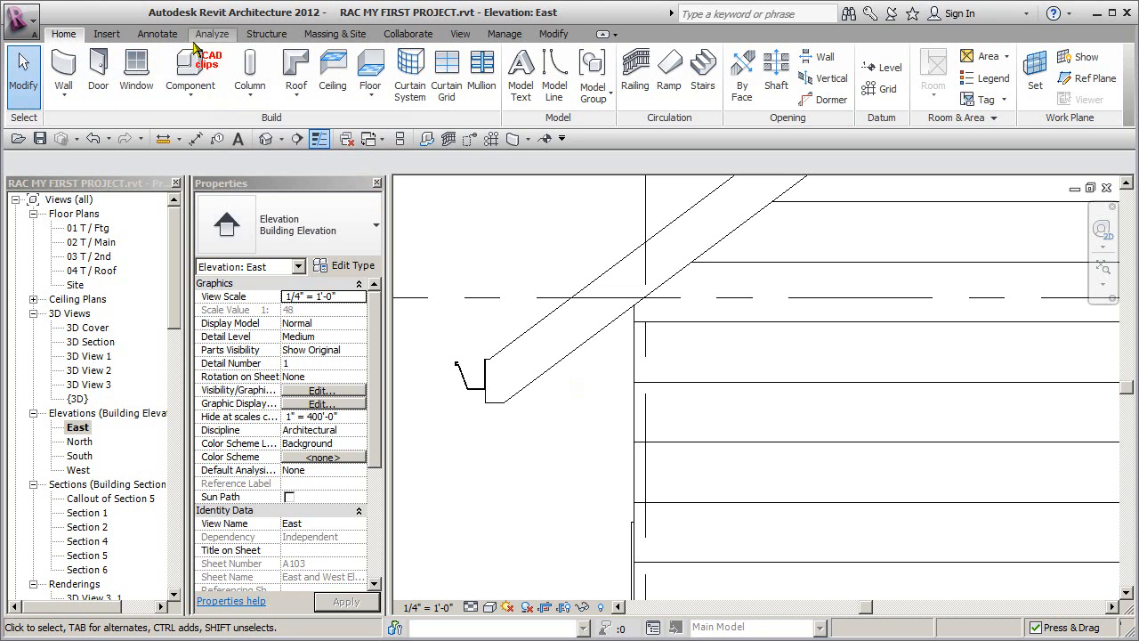
Step: Start an in-place model in the Roofs category and accept its name
{"action": "left_click", "coordinate": [189, 96]}
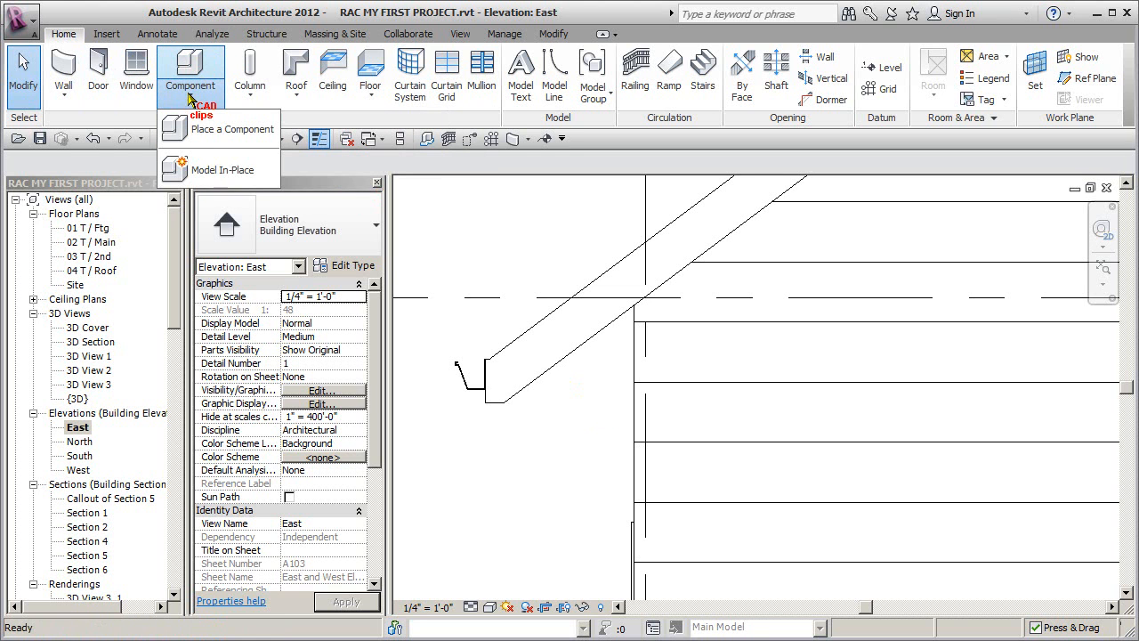
{"action": "left_click", "coordinate": [223, 170]}
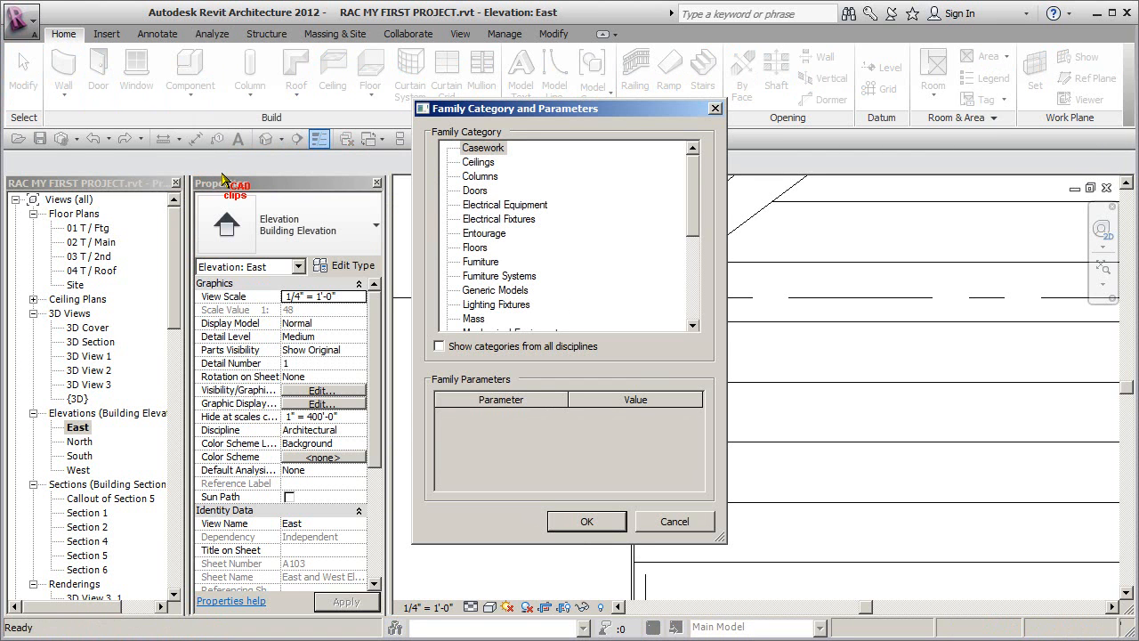
{"action": "left_click_drag", "start_coordinate": [695, 189], "coordinate": [666, 285]}
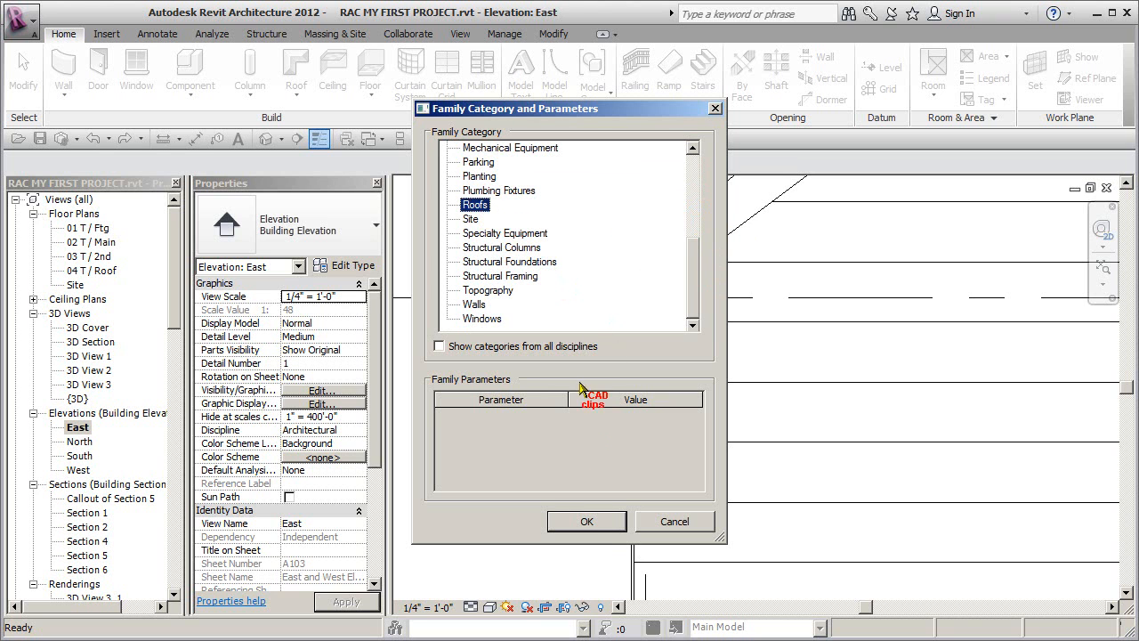
{"action": "left_click", "coordinate": [590, 522]}
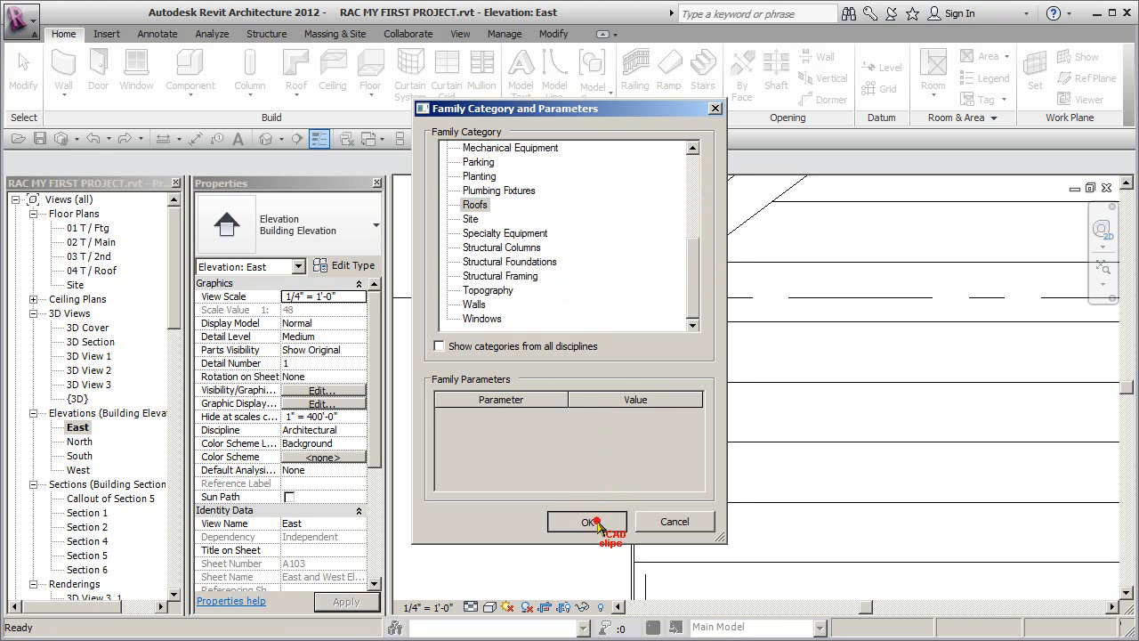
{"action": "left_click_drag", "start_coordinate": [535, 179], "coordinate": [368, 181]}
{"action": "left_click", "coordinate": [503, 208]}
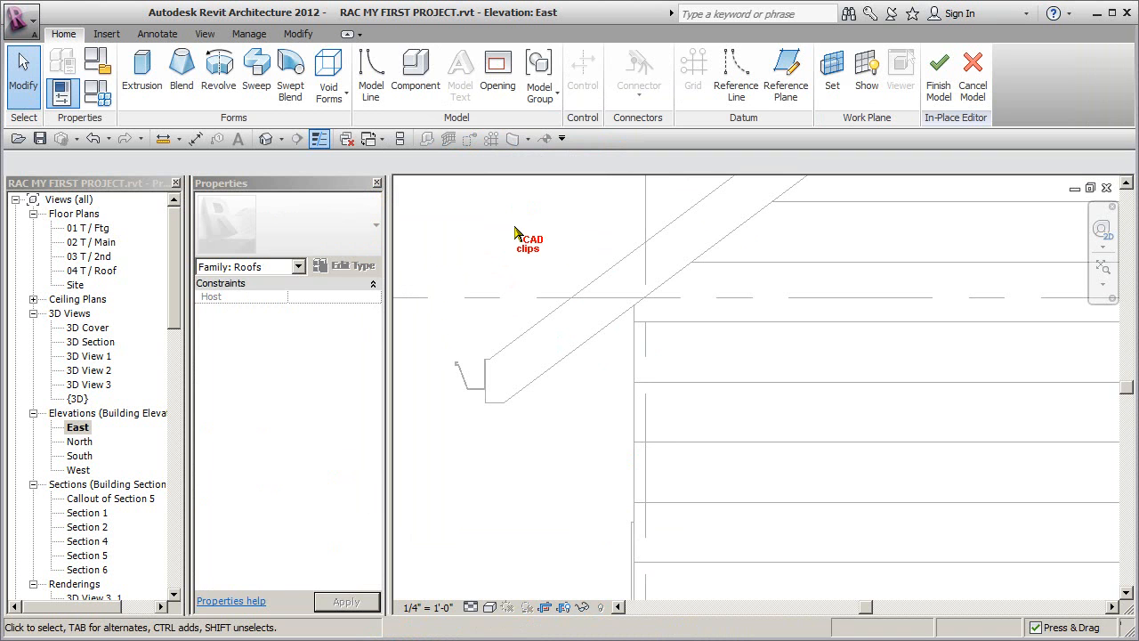
{"action": "left_click", "coordinate": [140, 66]}
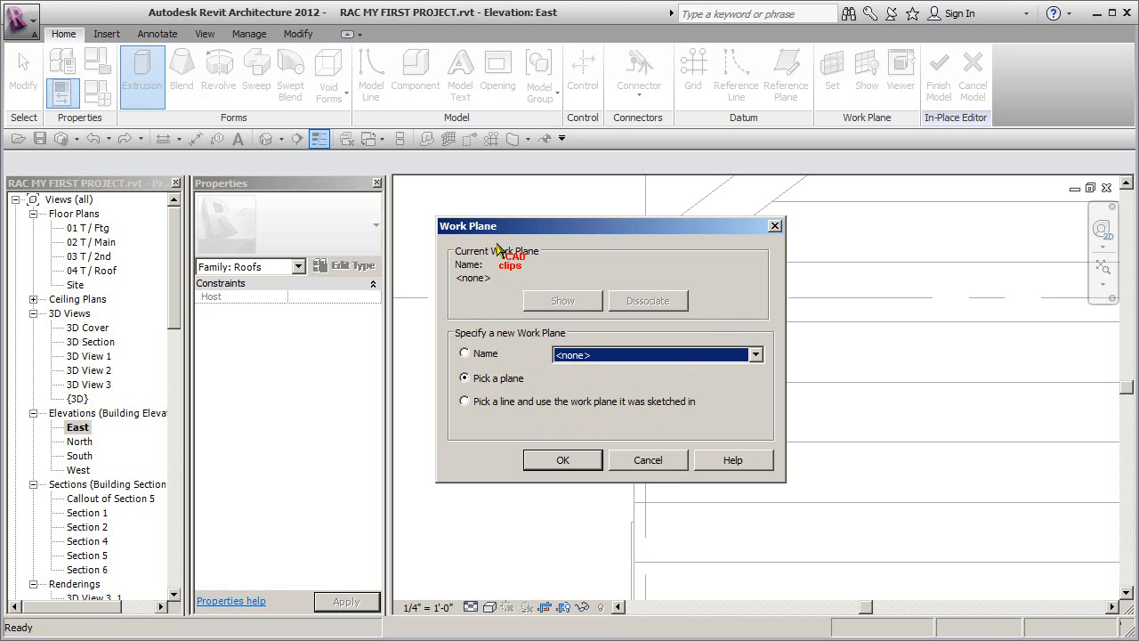
{"action": "left_click", "coordinate": [659, 463]}
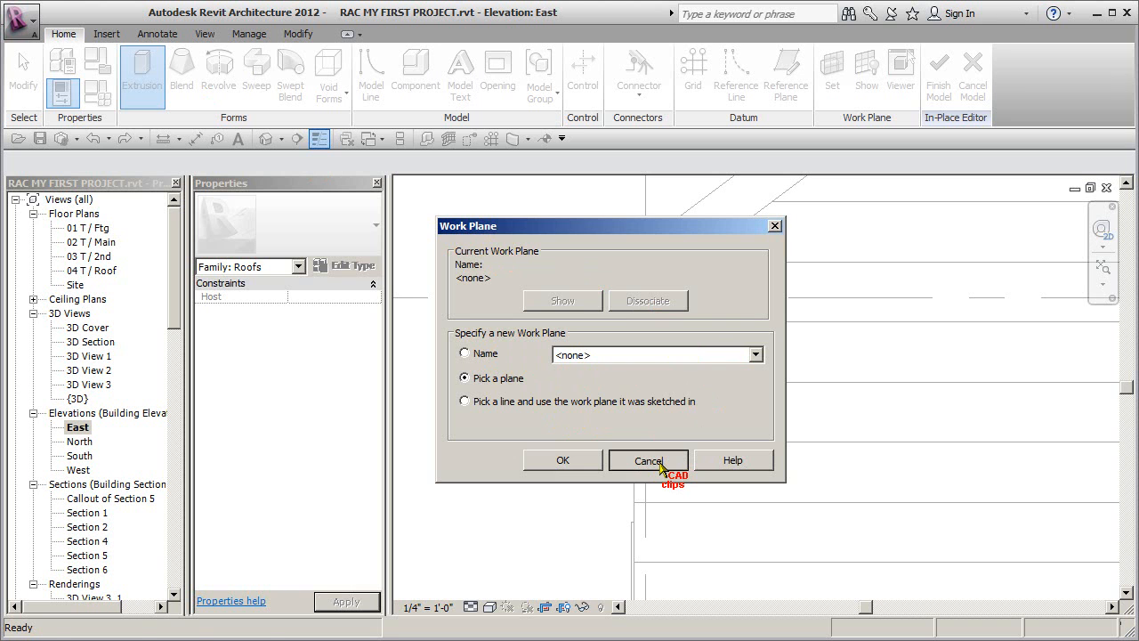
{"action": "left_click", "coordinate": [660, 461]}
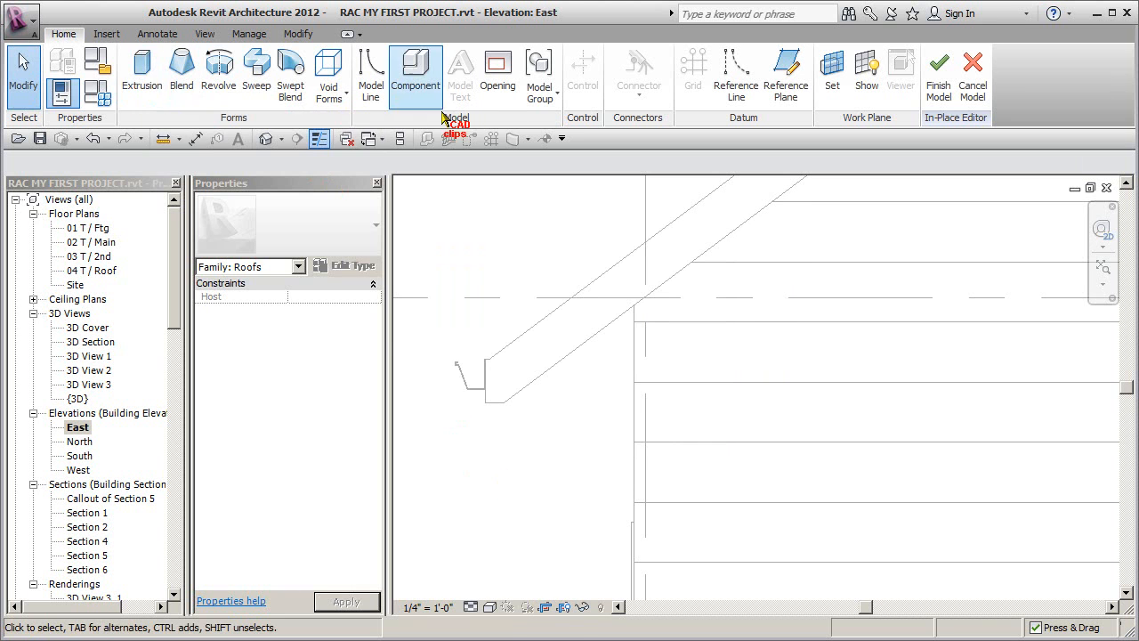
Step: Set the work plane with the Pick a plane option, choosing the fascia's face at the eave
{"action": "left_click", "coordinate": [833, 71]}
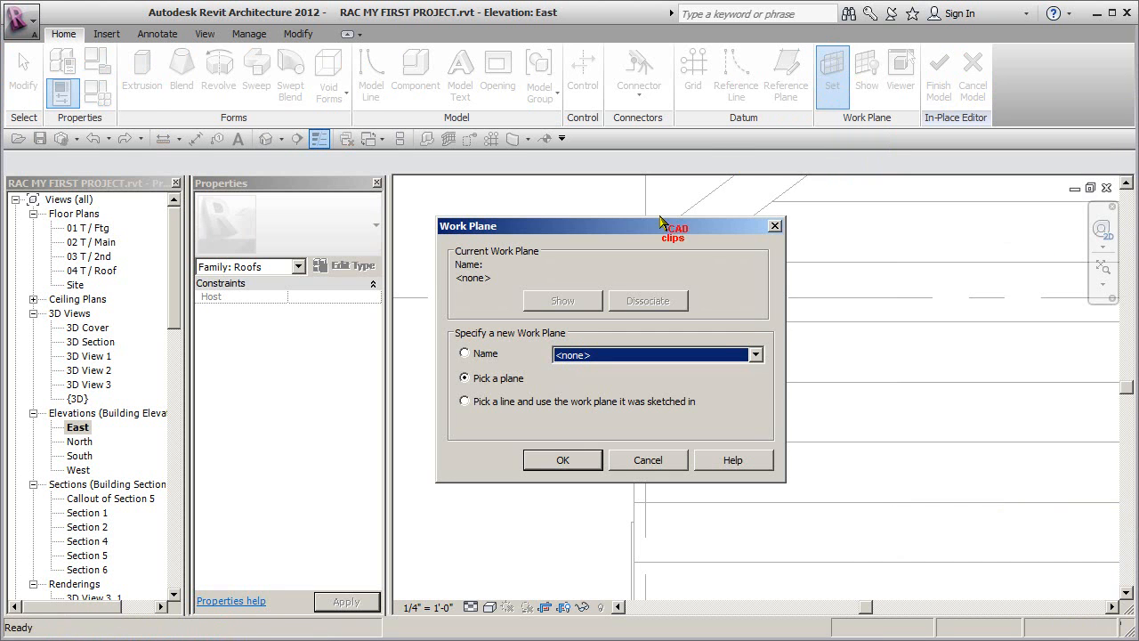
{"action": "left_click", "coordinate": [559, 459]}
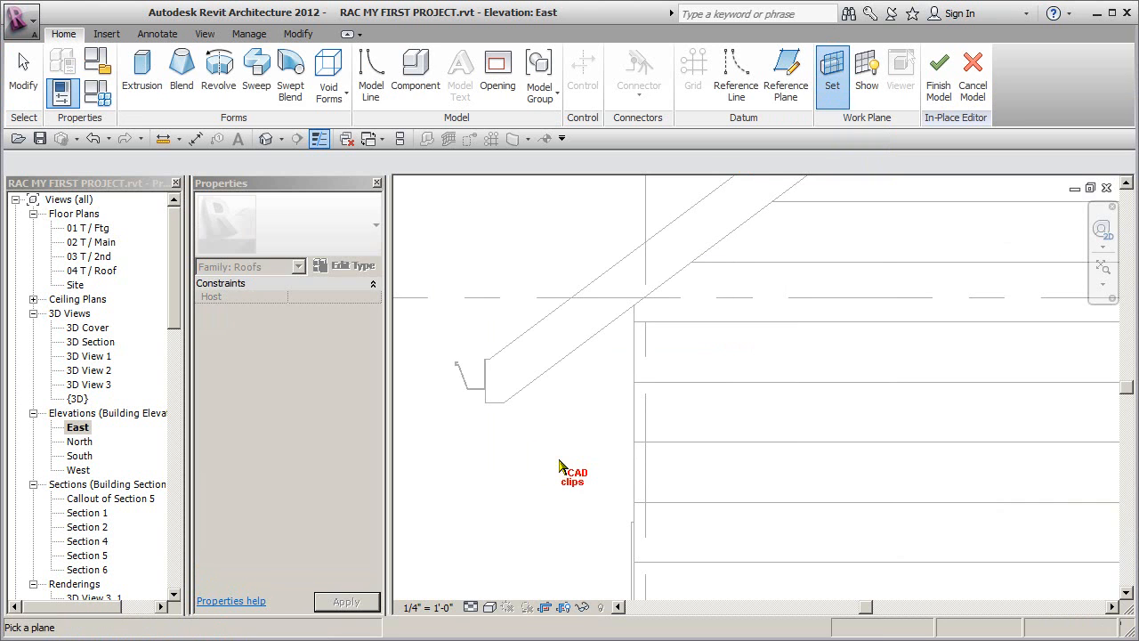
{"action": "left_click", "coordinate": [537, 385]}
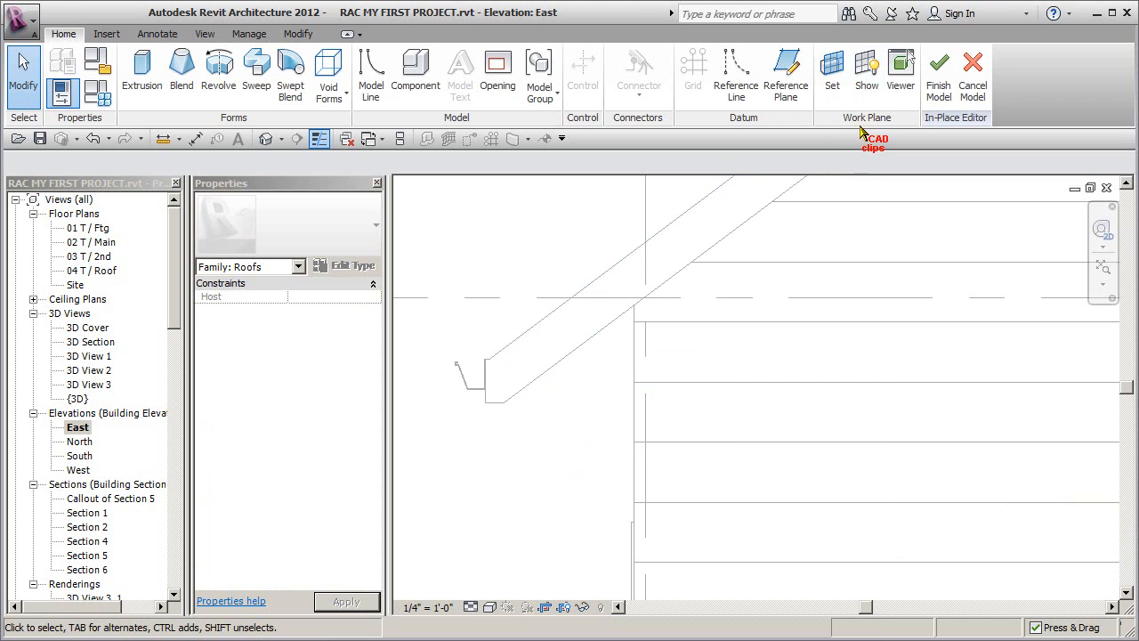
Step: Display the work plane and stretch its grid down past the upper-floor windows
{"action": "left_click", "coordinate": [868, 76]}
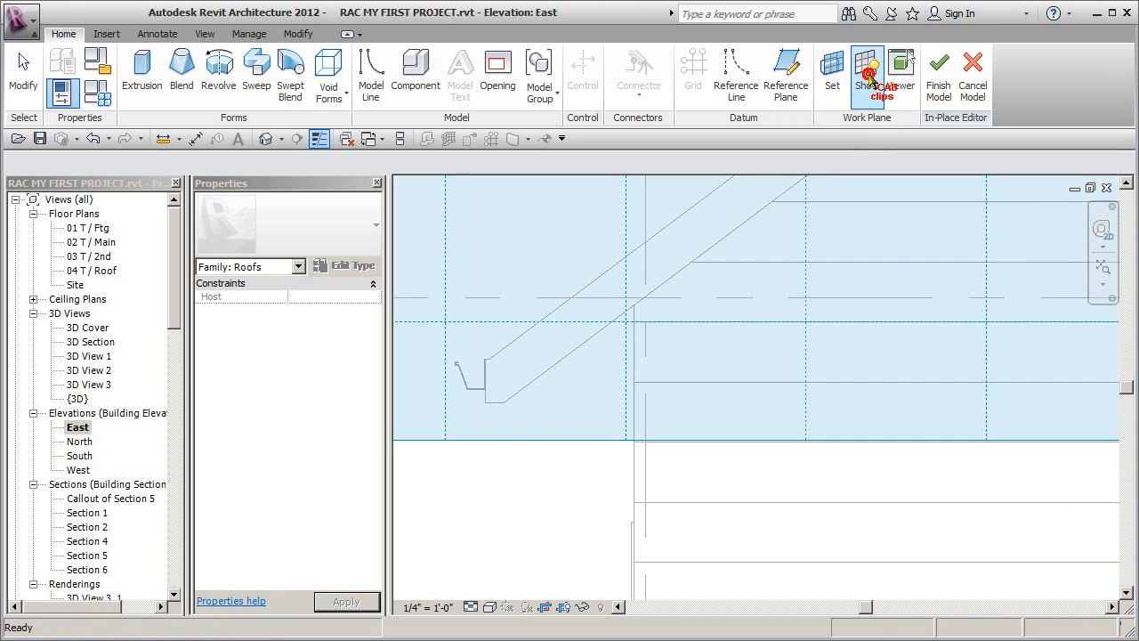
{"action": "scroll", "coordinate": [819, 288], "scroll_direction": "down", "scroll_amount": 4}
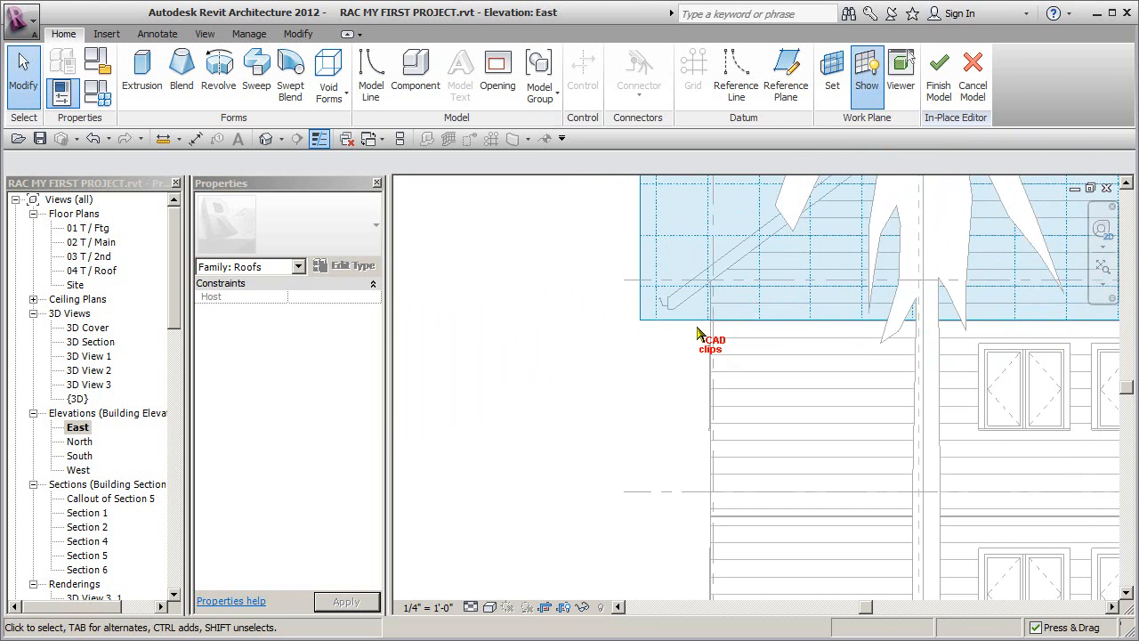
{"action": "left_click", "coordinate": [696, 323]}
{"action": "scroll", "coordinate": [861, 348], "scroll_direction": "down", "scroll_amount": 2}
{"action": "middle_click_drag", "start_coordinate": [861, 348], "coordinate": [662, 403]}
{"action": "left_click_drag", "start_coordinate": [869, 391], "coordinate": [841, 525]}
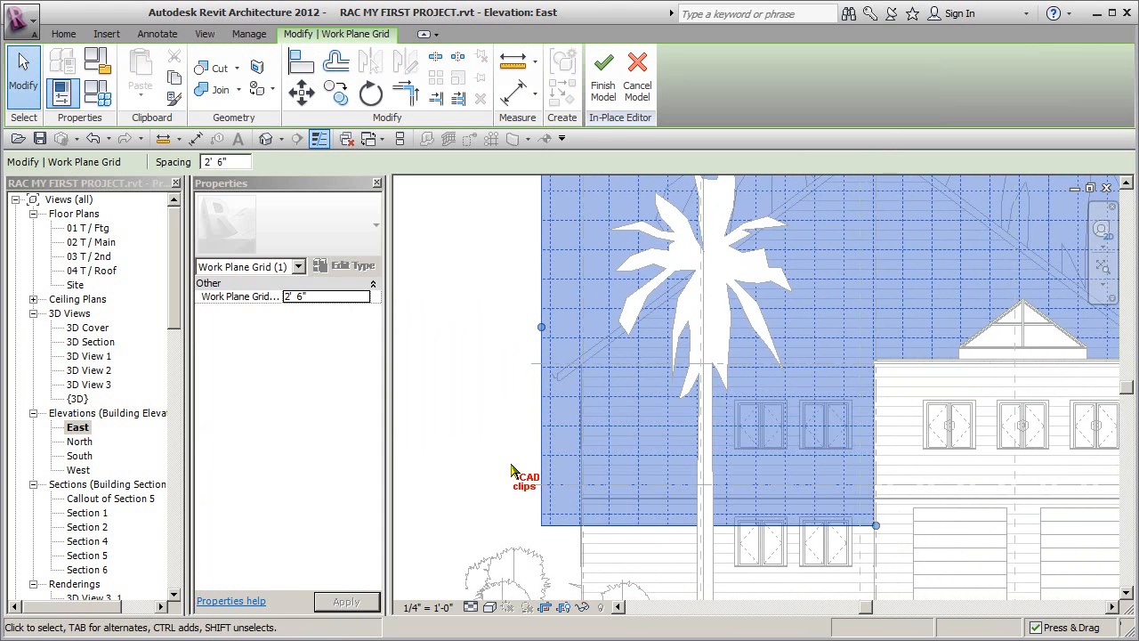
{"action": "left_click", "coordinate": [485, 436]}
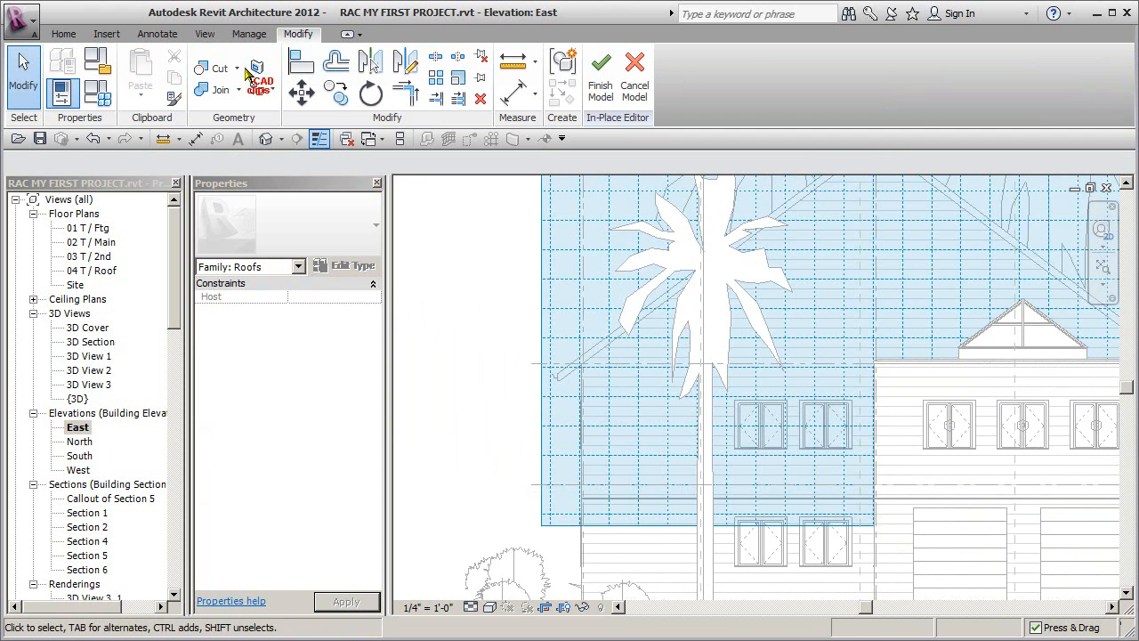
Step: Turn off the work plane display
{"action": "left_click", "coordinate": [206, 34]}
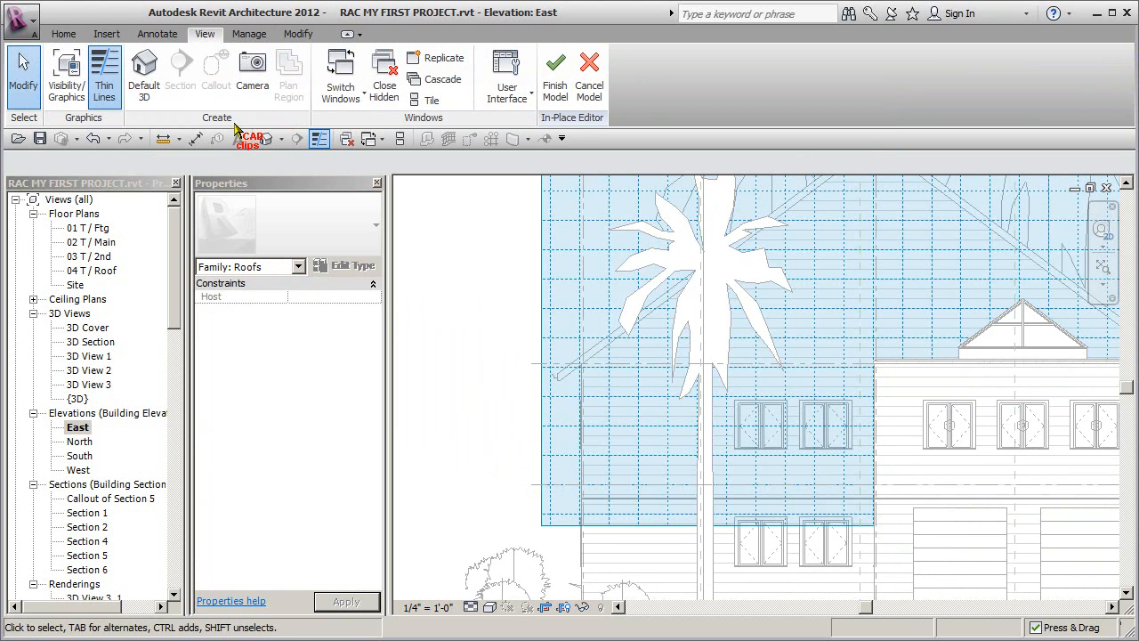
{"action": "left_click", "coordinate": [63, 34]}
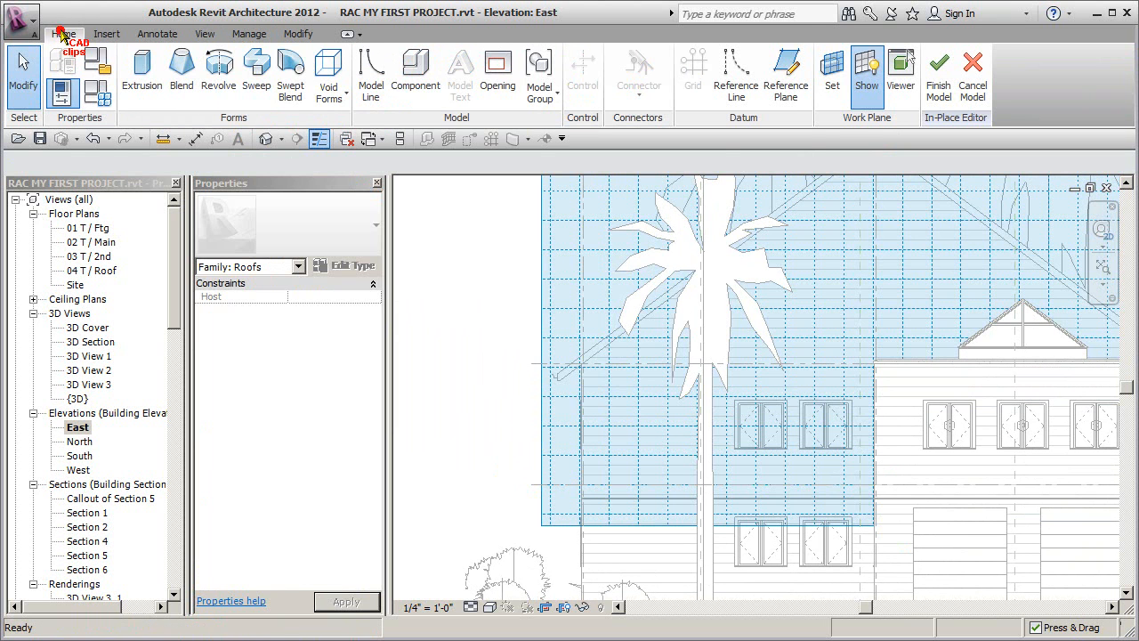
{"action": "left_click", "coordinate": [867, 72]}
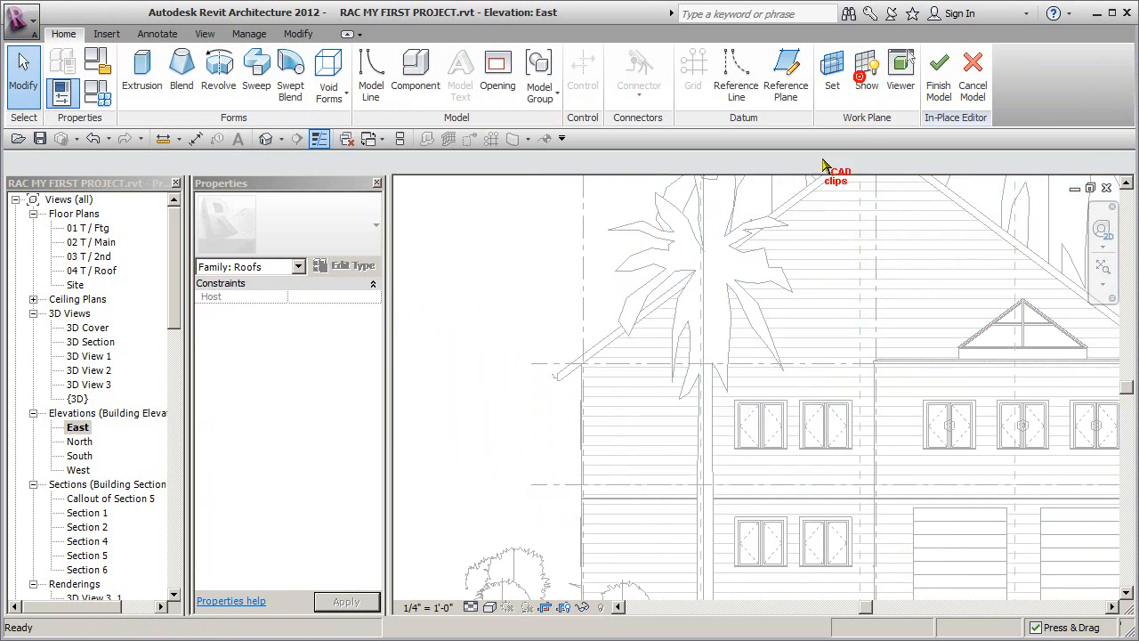
Step: Start a solid extrusion at the eave, picking the underside of the sloped fascia and the wall's vertical edge as sketch lines
{"action": "scroll", "coordinate": [566, 394], "scroll_direction": "up", "scroll_amount": 2}
{"action": "scroll", "coordinate": [567, 394], "scroll_direction": "up", "scroll_amount": 2}
{"action": "scroll", "coordinate": [570, 371], "scroll_direction": "up", "scroll_amount": 2}
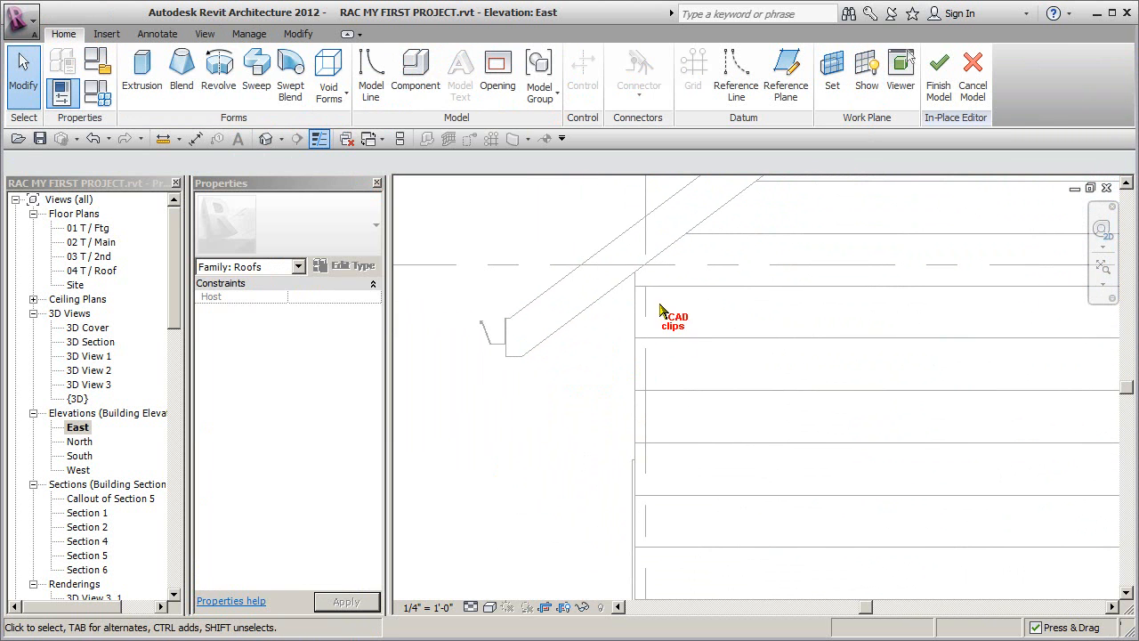
{"action": "middle_click_drag", "start_coordinate": [606, 283], "coordinate": [592, 298]}
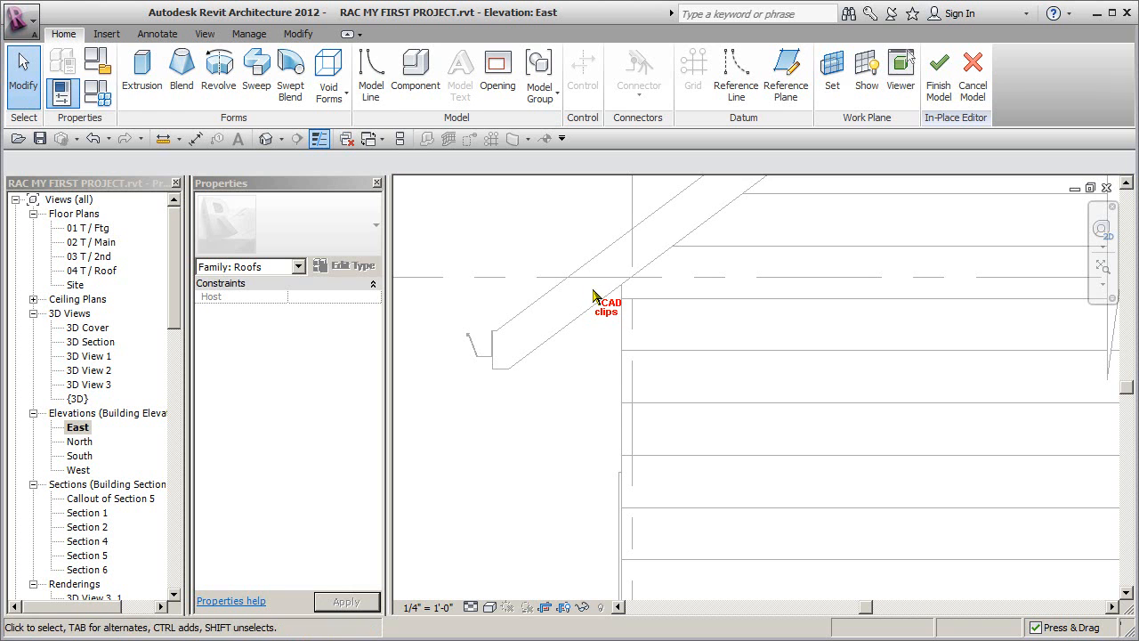
{"action": "left_click", "coordinate": [143, 70]}
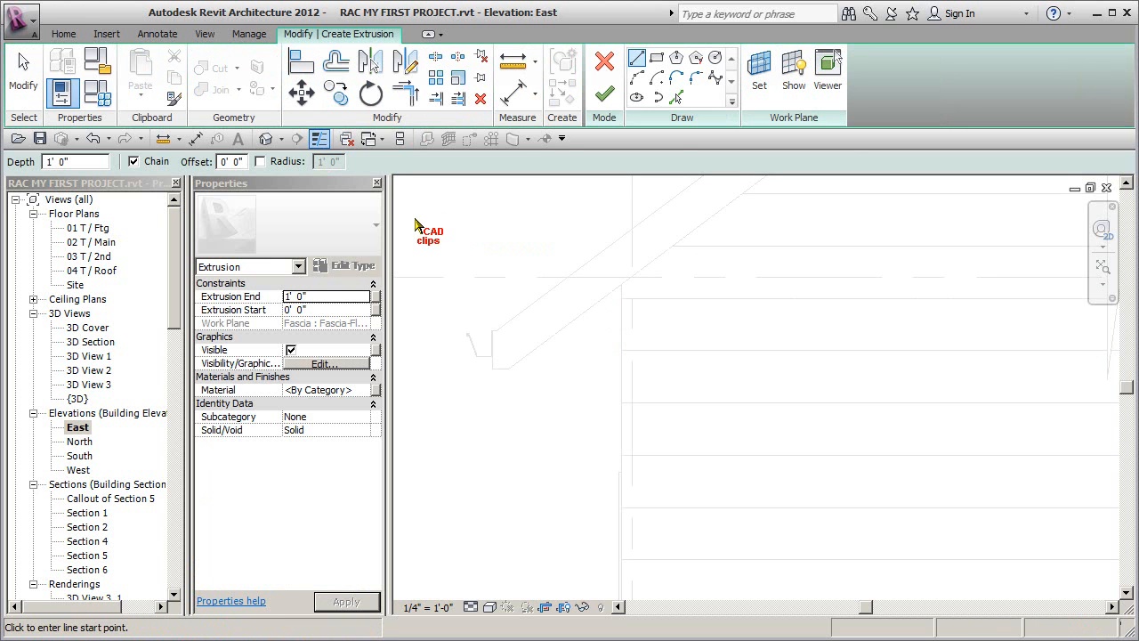
{"action": "left_click", "coordinate": [677, 96]}
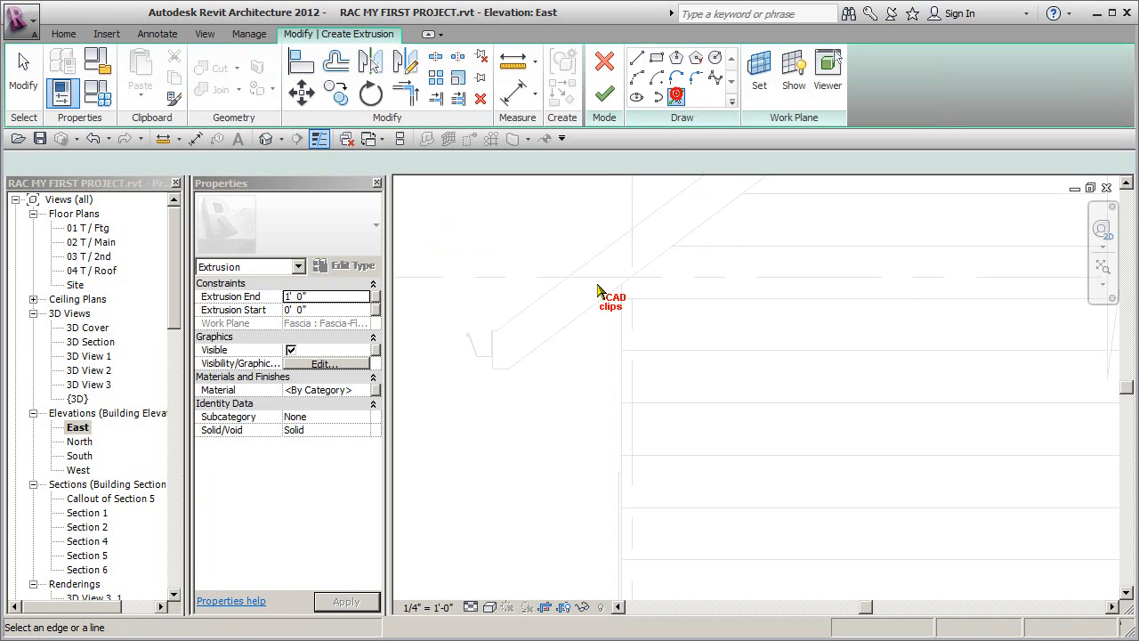
{"action": "left_click", "coordinate": [583, 331]}
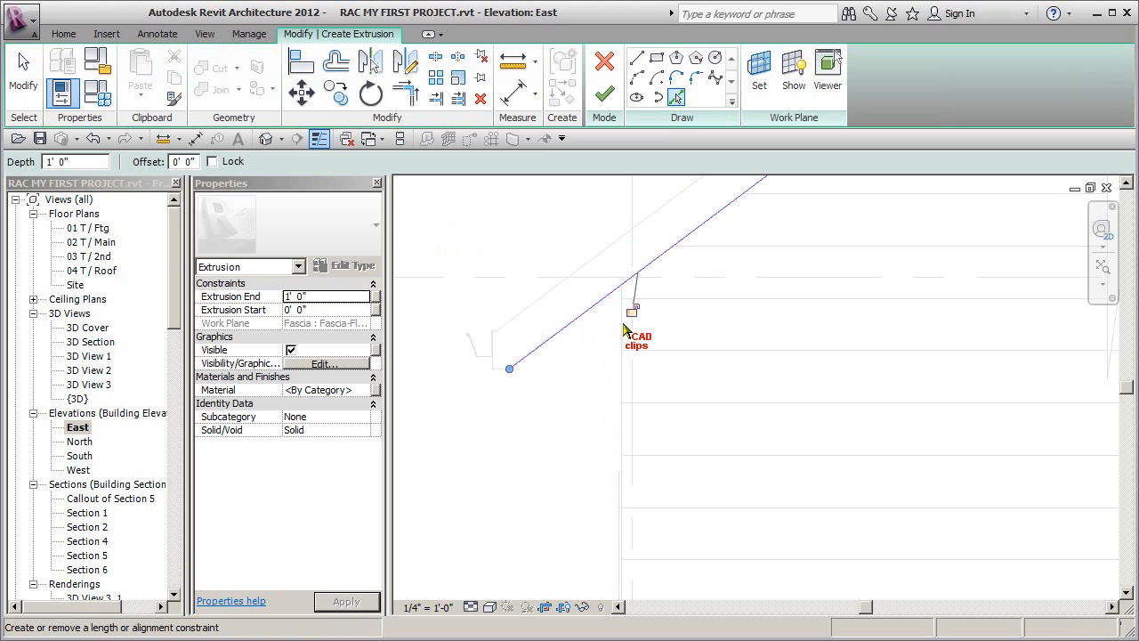
{"action": "left_click", "coordinate": [623, 324]}
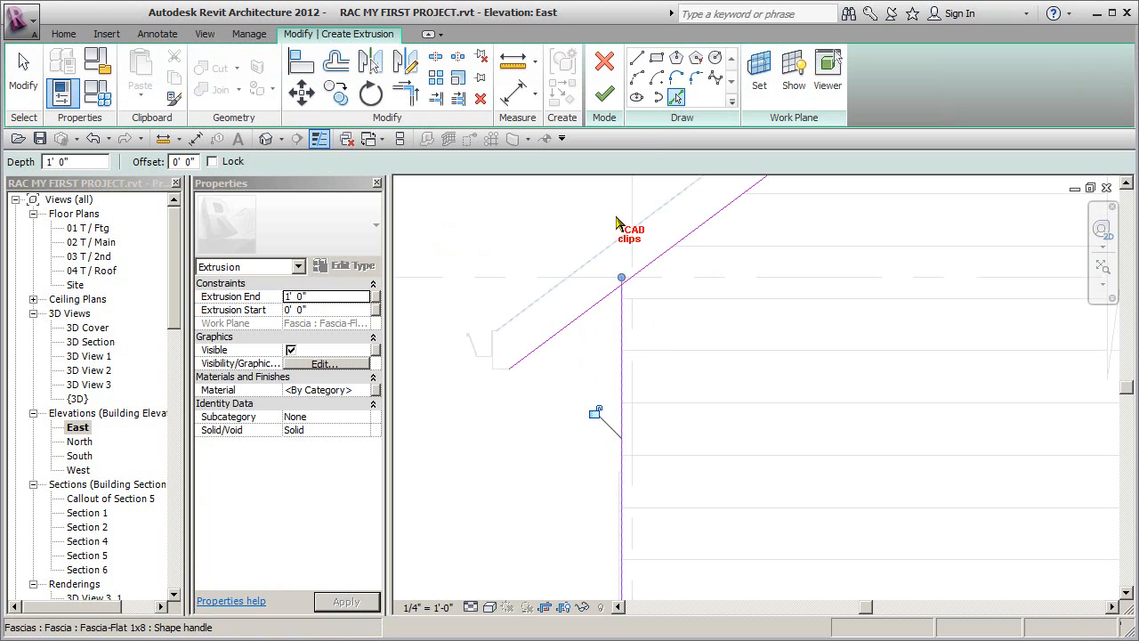
Step: Sketch a horizontal line from the lower end of the sloped line to the vertical wall line
{"action": "left_click", "coordinate": [636, 59]}
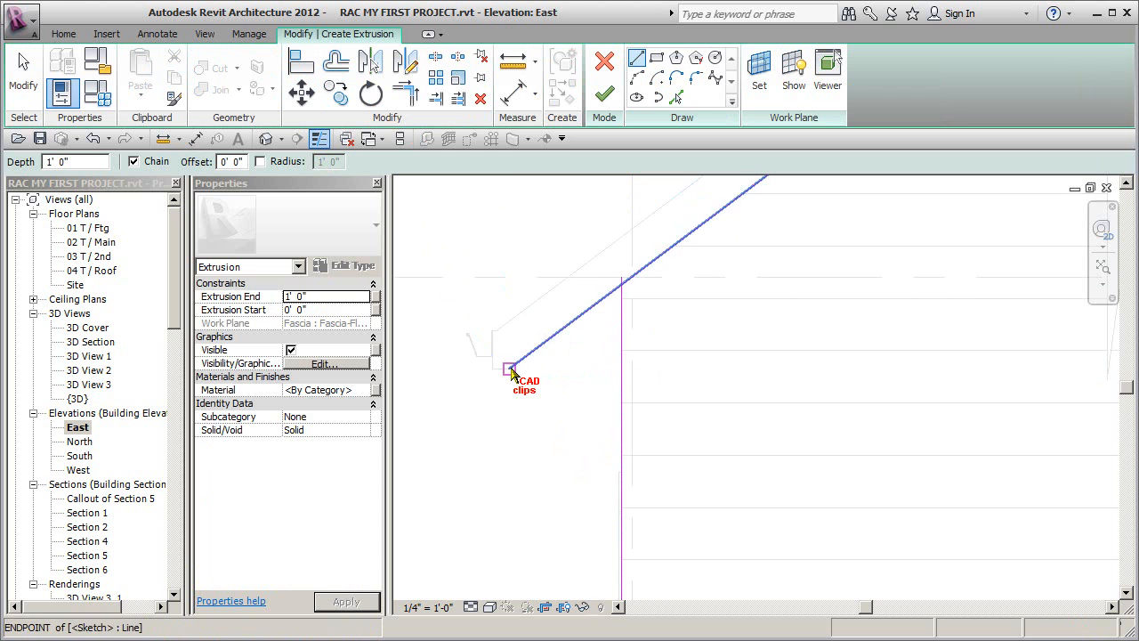
{"action": "left_click", "coordinate": [621, 367]}
{"action": "key", "text": "Escape"}
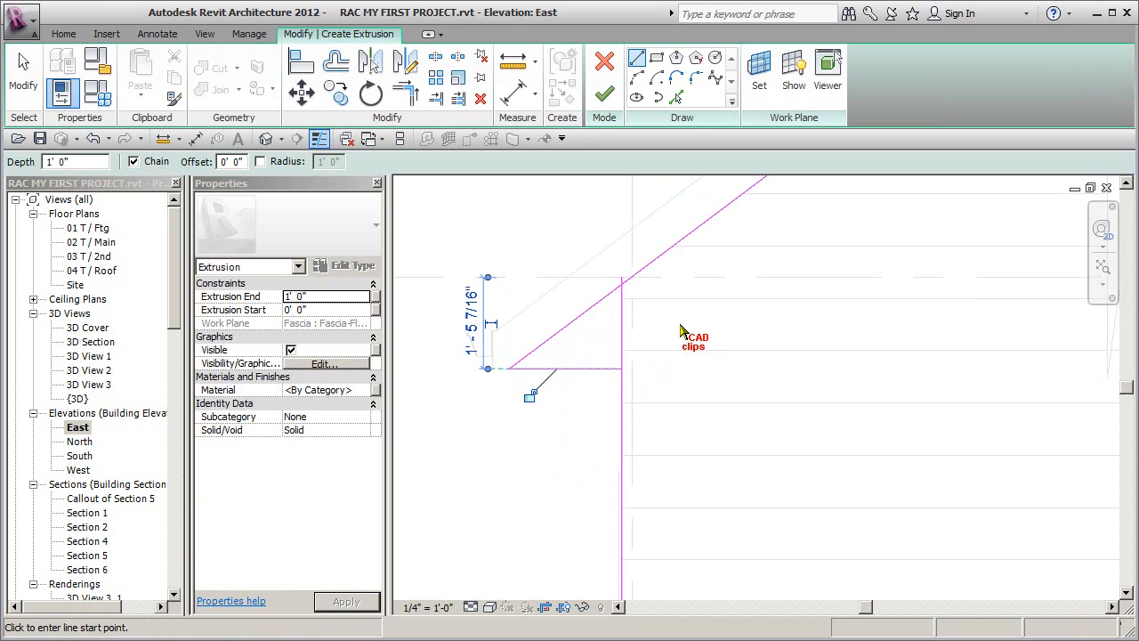
Step: Trim the sloped, vertical and horizontal sketch lines to corners, leaving a closed triangle below the fascia
{"action": "left_click", "coordinate": [405, 92]}
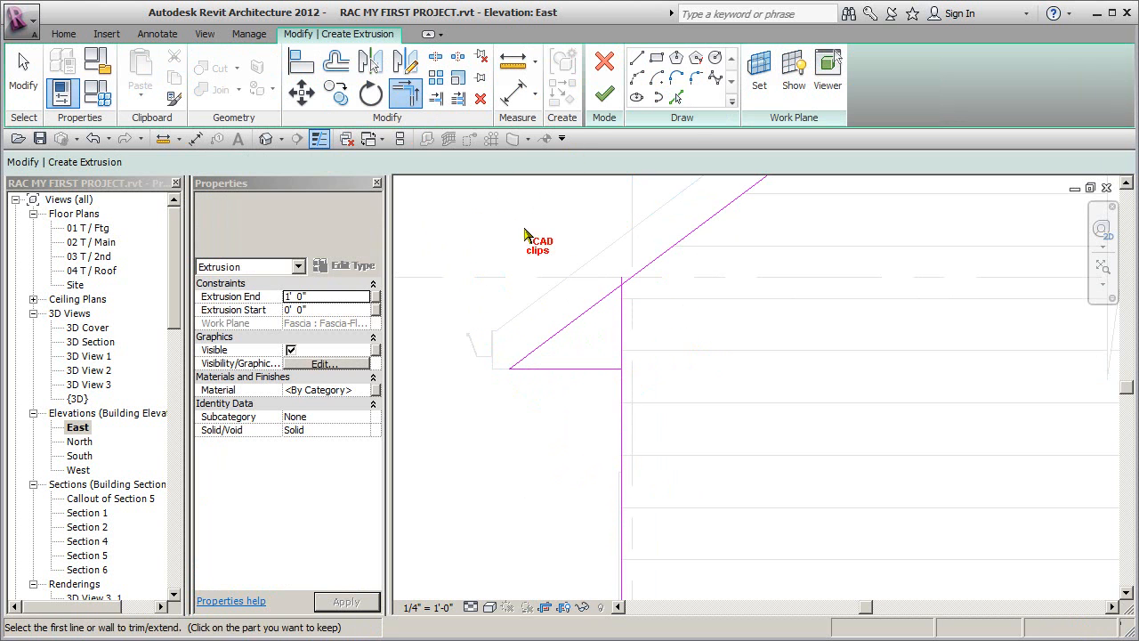
{"action": "left_click", "coordinate": [612, 292]}
{"action": "left_click", "coordinate": [622, 301]}
{"action": "left_click", "coordinate": [602, 369]}
{"action": "left_click", "coordinate": [620, 352]}
{"action": "scroll", "coordinate": [529, 418], "scroll_direction": "down", "scroll_amount": 3}
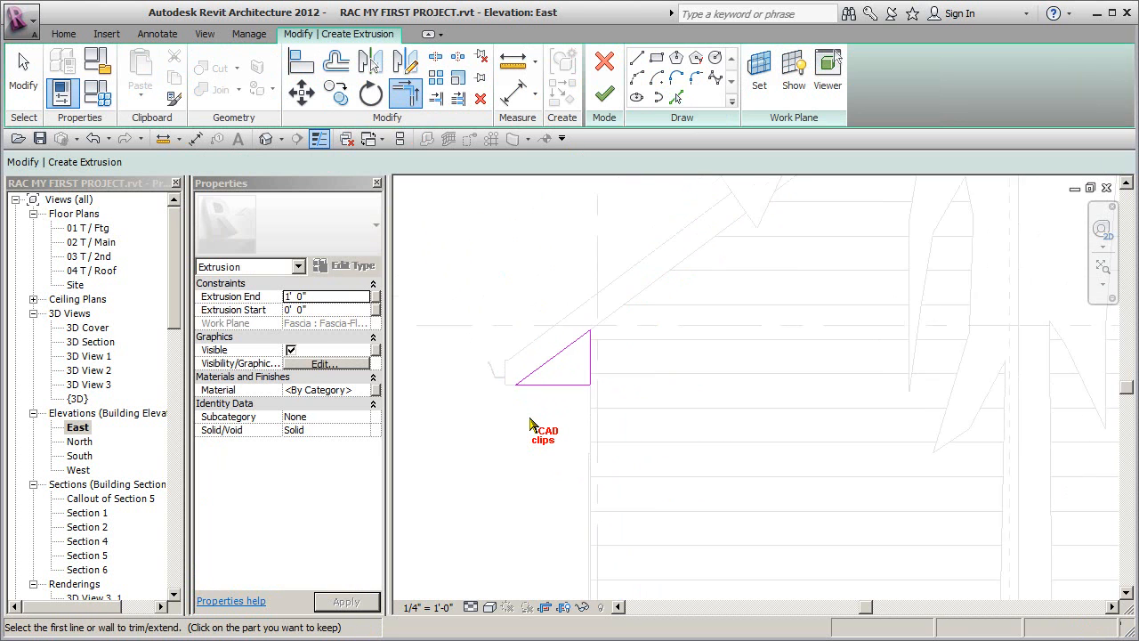
Step: Complete the triangular extrusion with its start at 0' 0" and its end at 1' 0"
{"action": "left_click", "coordinate": [326, 310]}
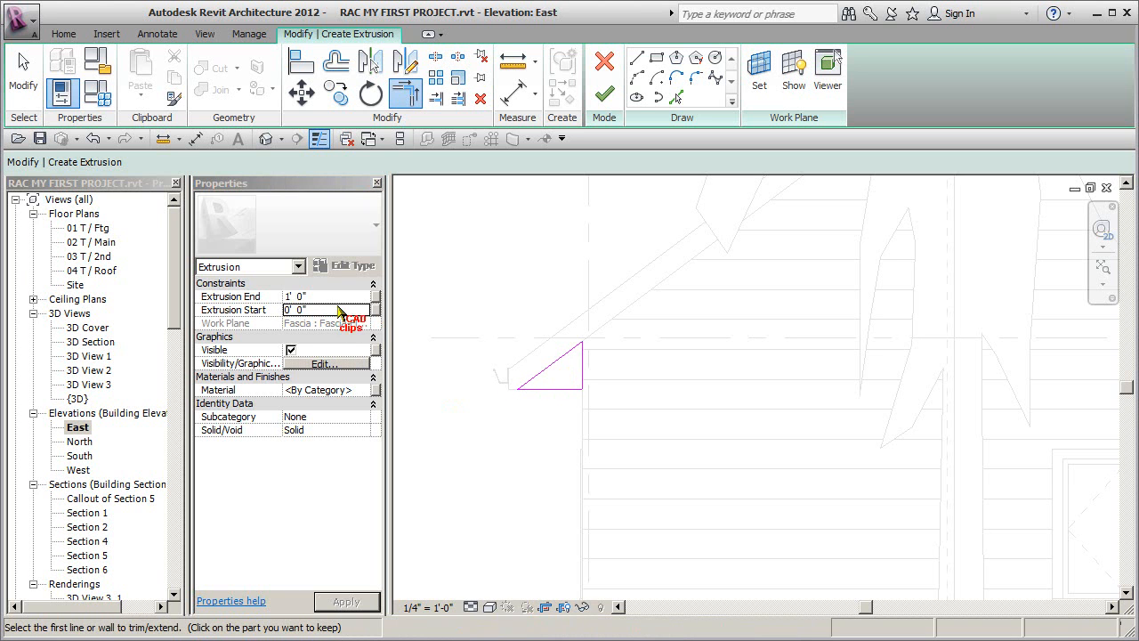
{"action": "left_click", "coordinate": [329, 296]}
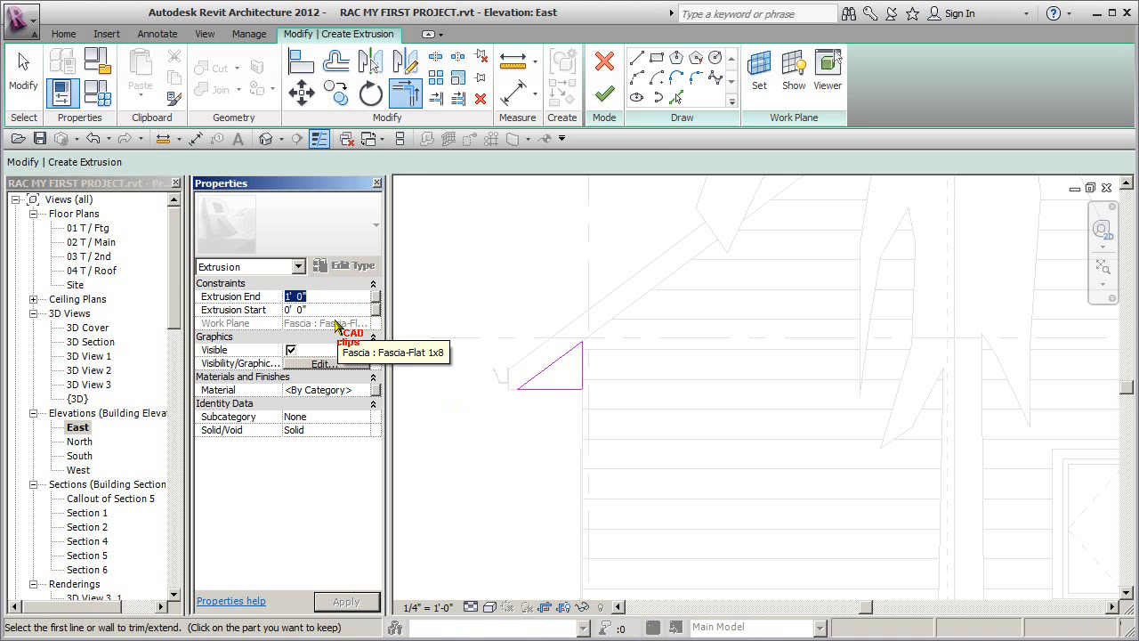
{"action": "left_click", "coordinate": [606, 97]}
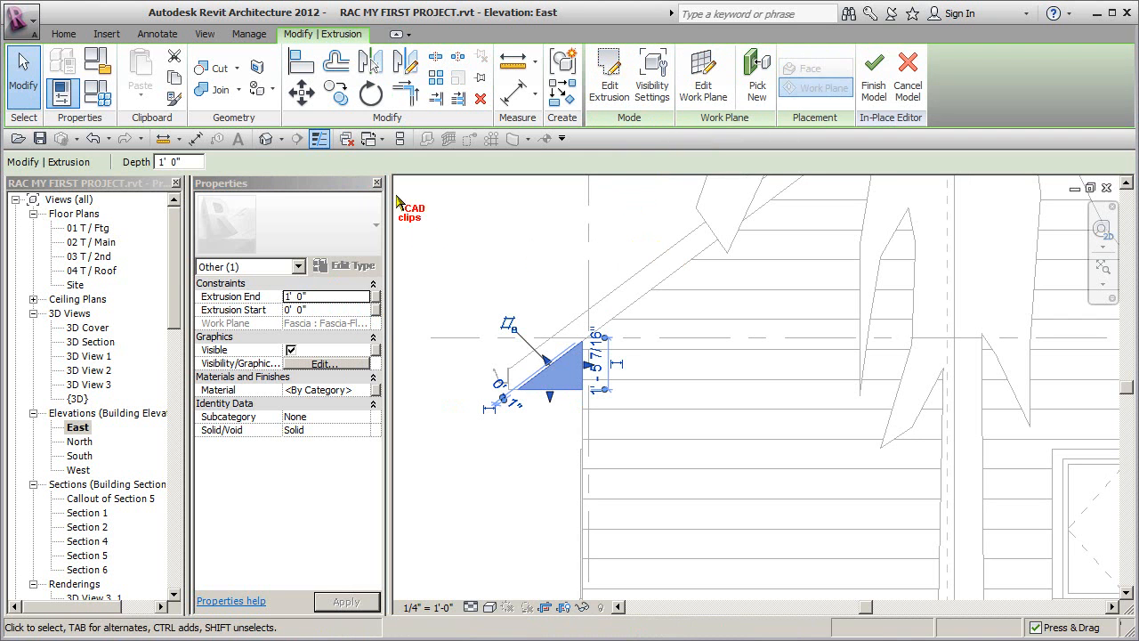
Step: Open the default 3D view at the eave corner and finish the in-place roof model
{"action": "left_click", "coordinate": [265, 139]}
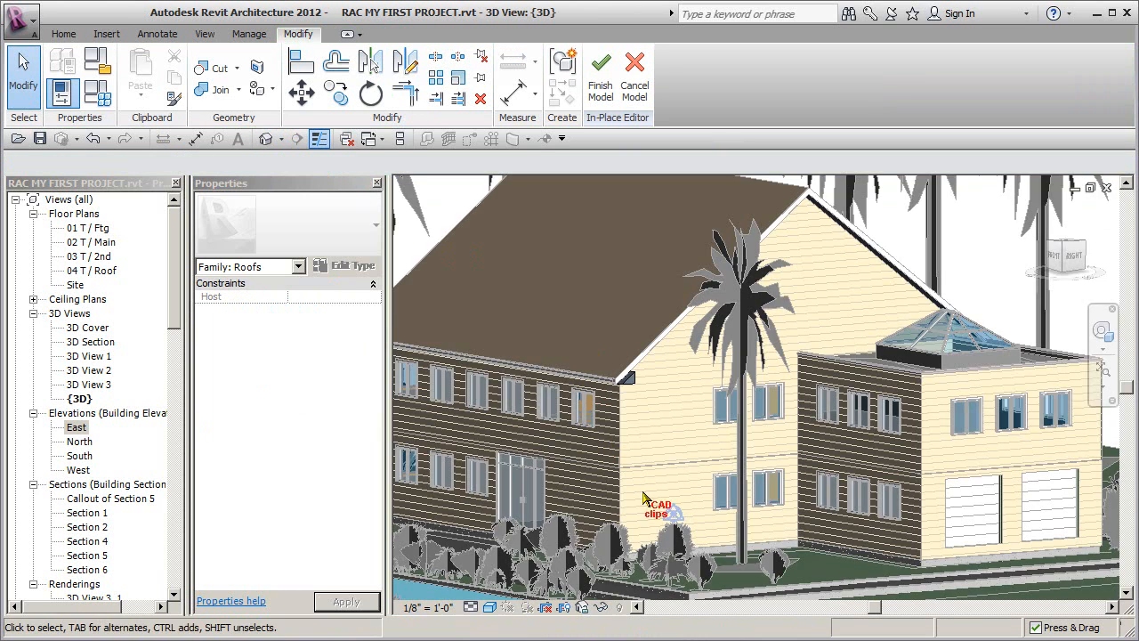
{"action": "scroll", "coordinate": [631, 392], "scroll_direction": "up", "scroll_amount": 5}
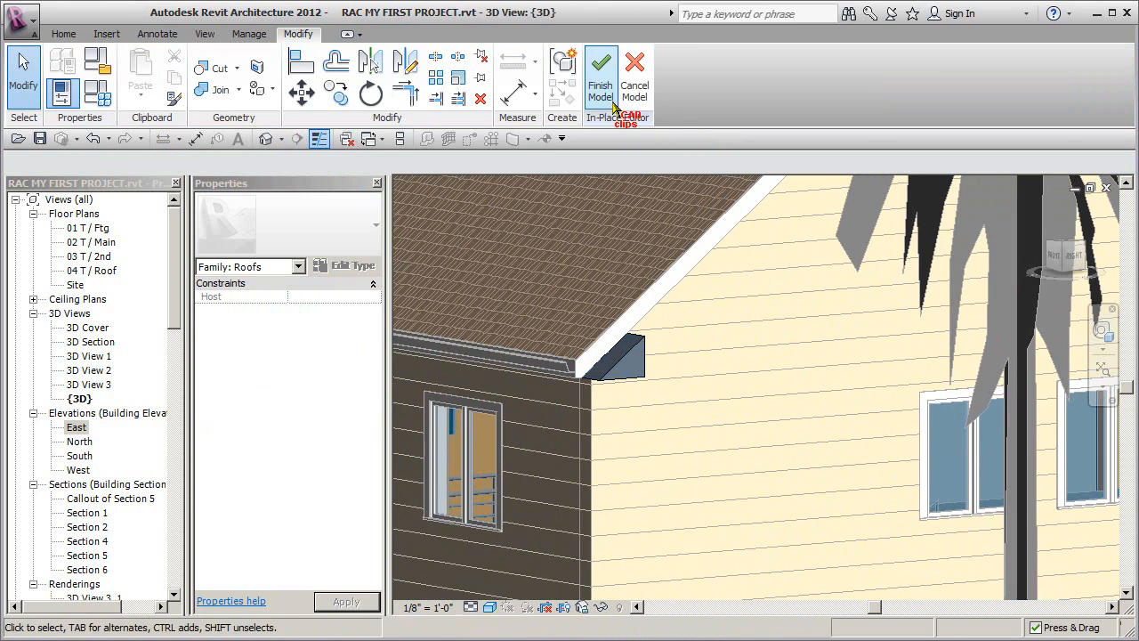
{"action": "left_click", "coordinate": [602, 96]}
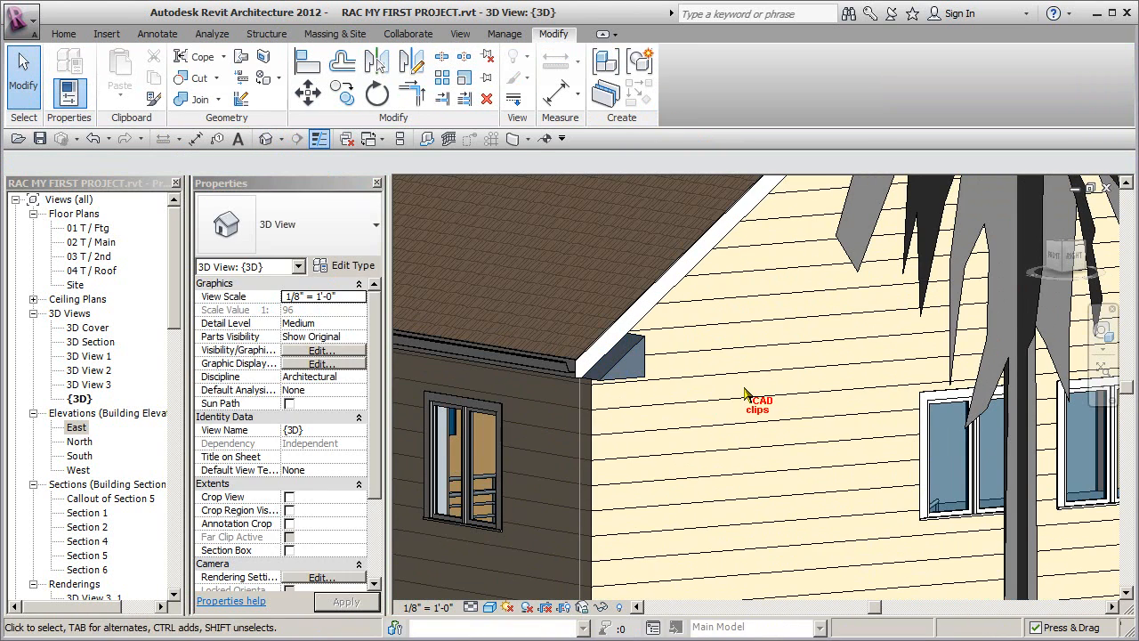
Step: Stretch the in-place roof extrusion along the front eave to the building's opposite gable end
{"action": "left_click", "coordinate": [642, 363]}
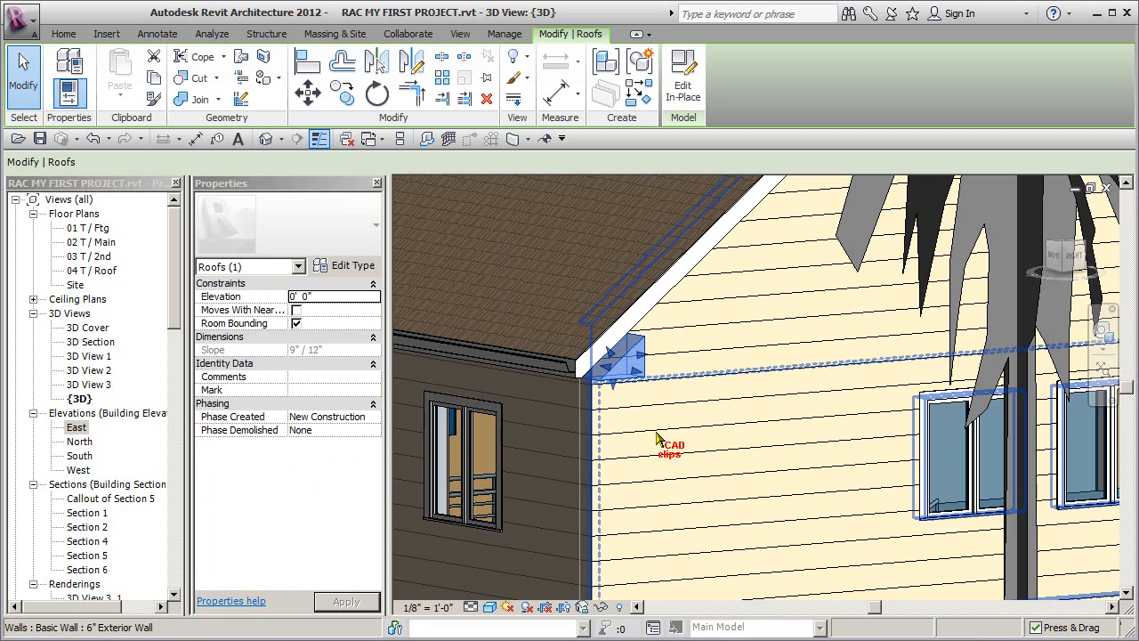
{"action": "middle_click_drag", "start_coordinate": [632, 429], "coordinate": [692, 328]}
{"action": "left_click_drag", "start_coordinate": [687, 359], "coordinate": [525, 405]}
{"action": "scroll", "coordinate": [523, 417], "scroll_direction": "down", "scroll_amount": 2}
{"action": "scroll", "coordinate": [790, 442], "scroll_direction": "down", "scroll_amount": 5}
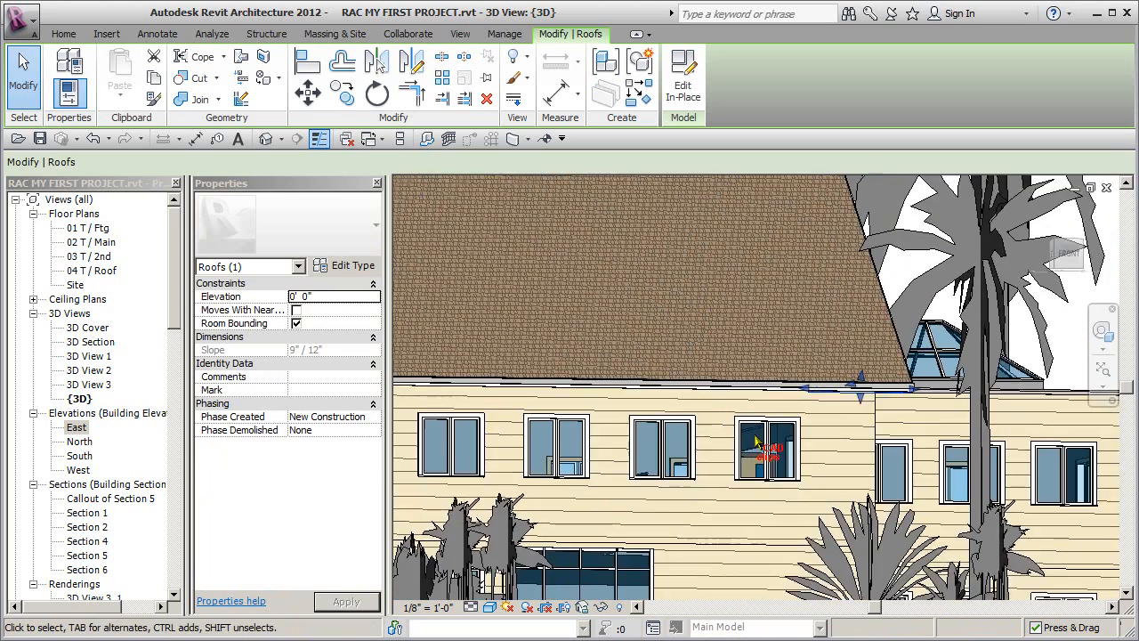
{"action": "scroll", "coordinate": [810, 427], "scroll_direction": "up", "scroll_amount": 3}
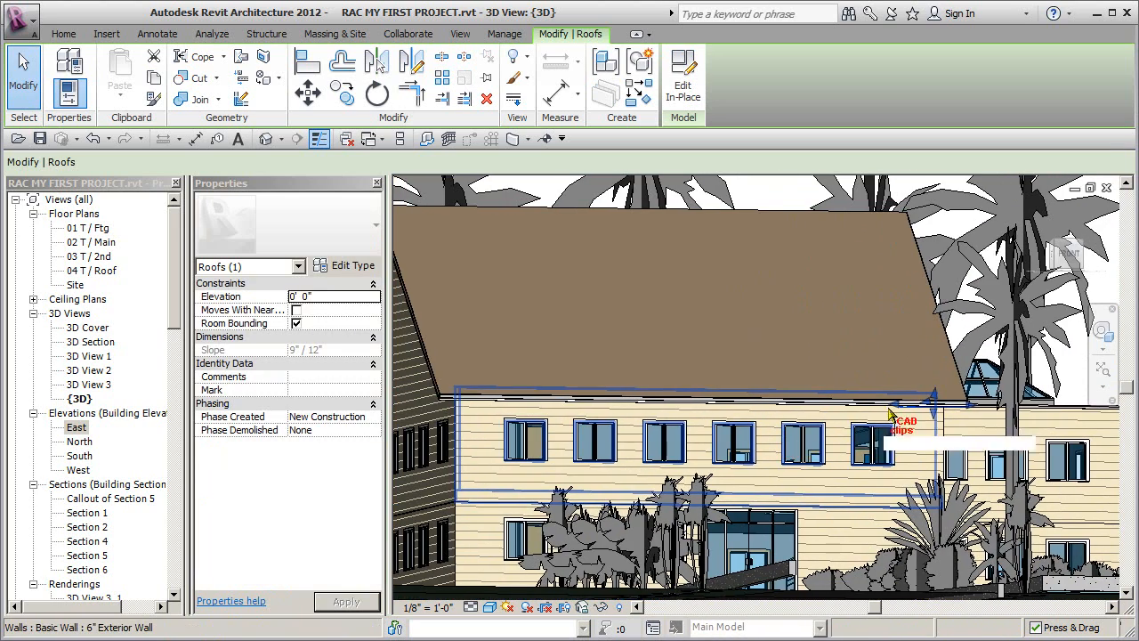
{"action": "left_click_drag", "start_coordinate": [588, 417], "coordinate": [438, 417]}
{"action": "scroll", "coordinate": [437, 416], "scroll_direction": "up", "scroll_amount": 5}
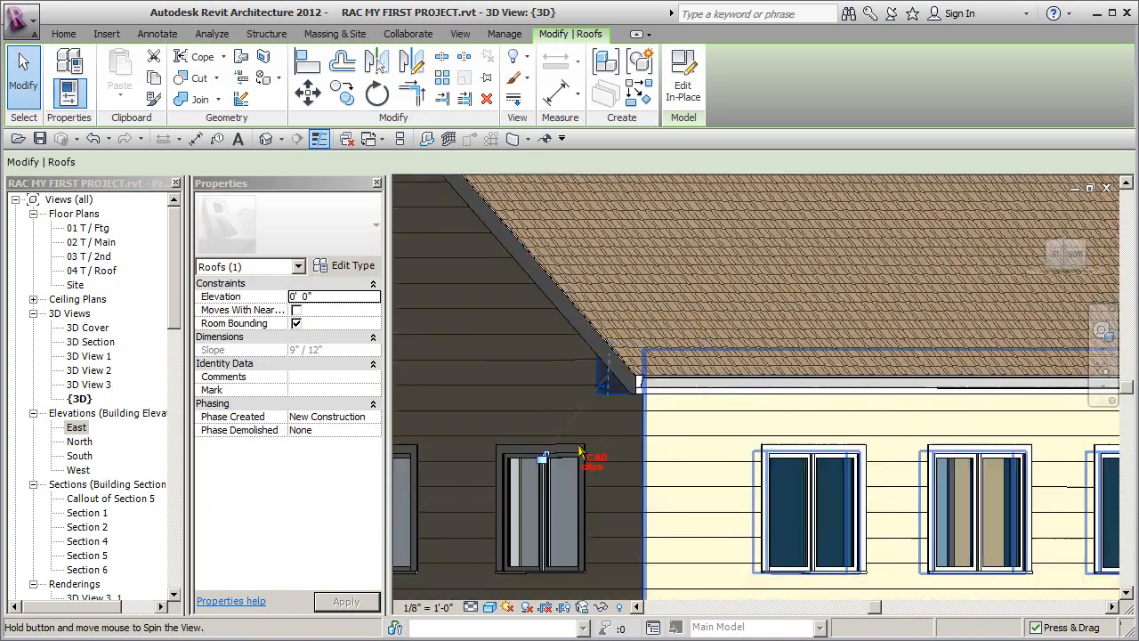
{"action": "middle_click_drag", "start_coordinate": [579, 452], "coordinate": [712, 453], "text": "shift"}
Step: Align the end face of the in-place roof extrusion with the fascia's face on the opposite gable
{"action": "left_click", "coordinate": [307, 63]}
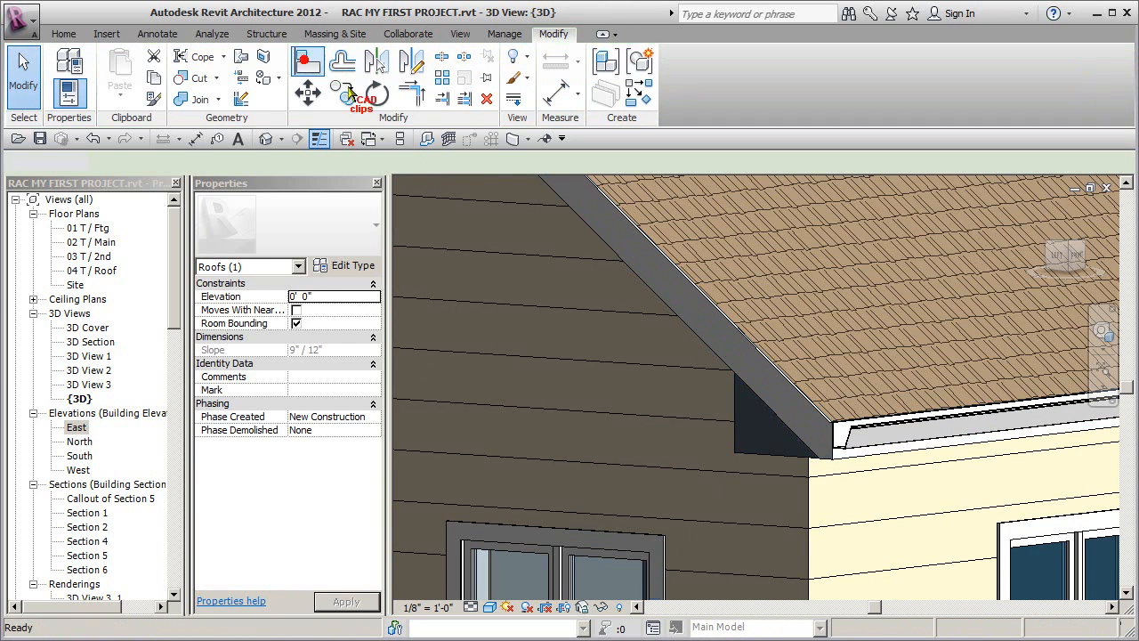
{"action": "left_click", "coordinate": [669, 308]}
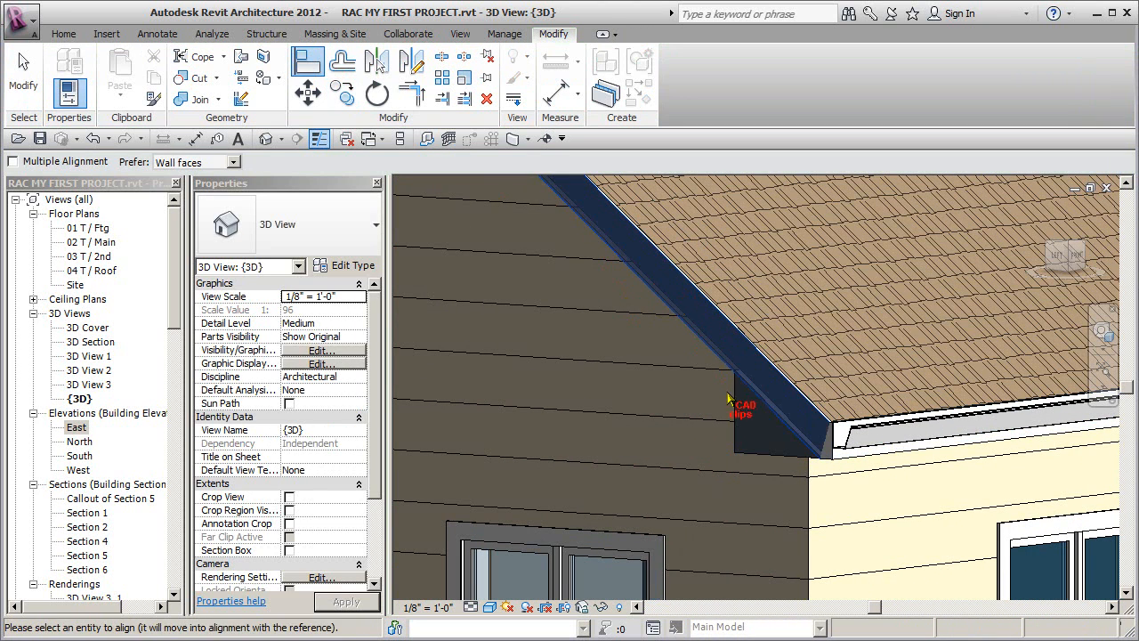
{"action": "left_click", "coordinate": [734, 398]}
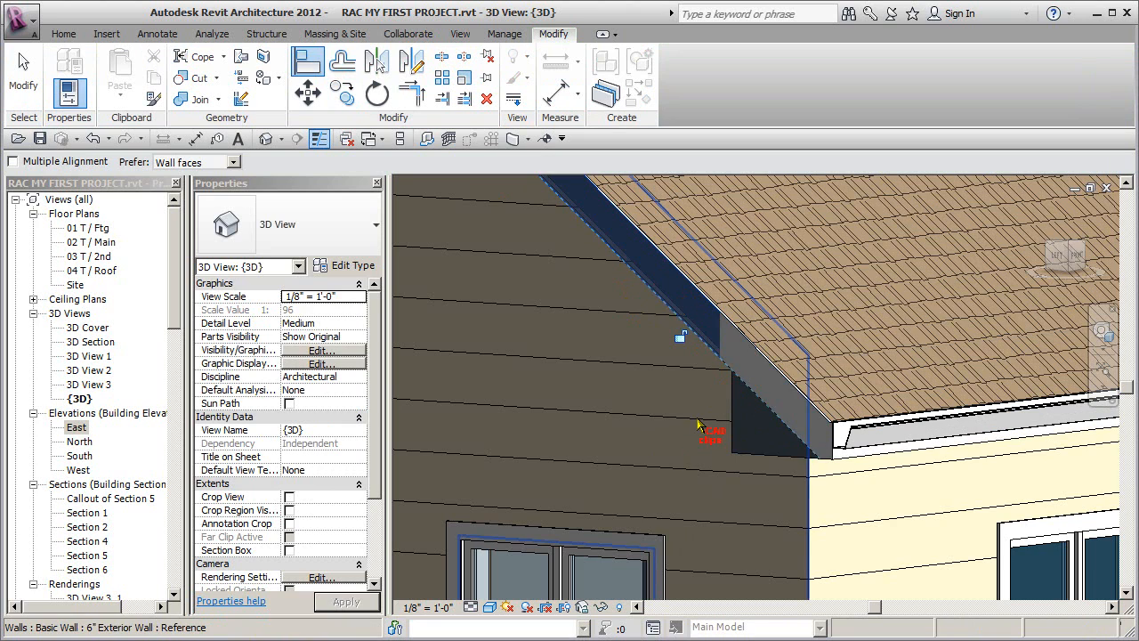
{"action": "scroll", "coordinate": [701, 445], "scroll_direction": "down", "scroll_amount": 1}
{"action": "key", "text": "Escape"}
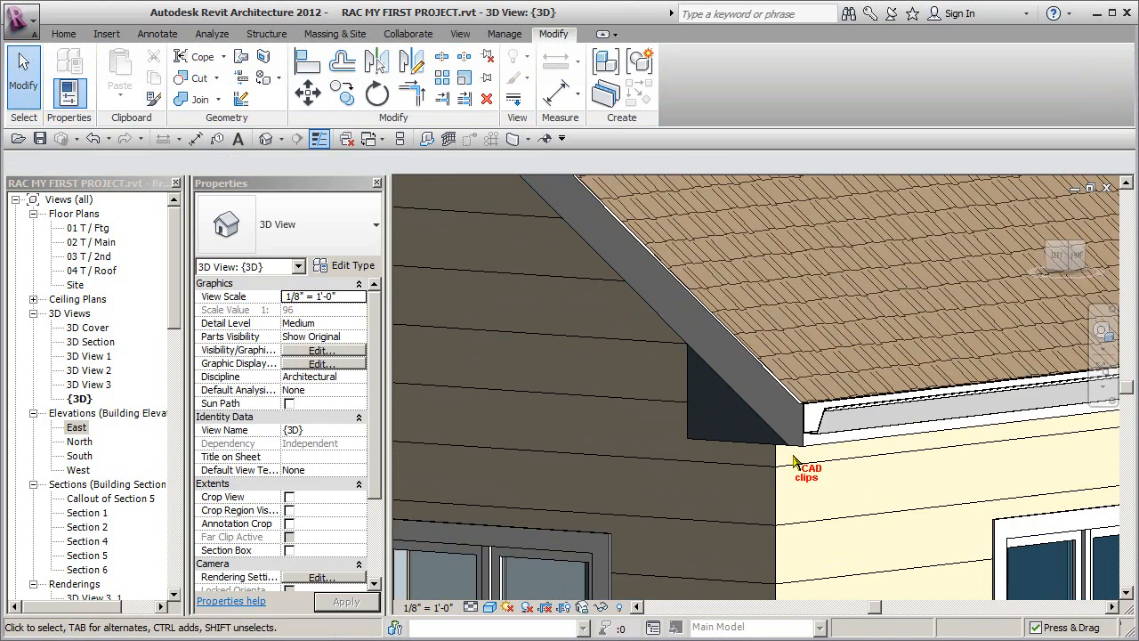
Step: Reopen the in-place roof for editing and assign the Vinyl material to its triangular extrusion
{"action": "middle_click_drag", "start_coordinate": [793, 460], "coordinate": [709, 456]}
{"action": "left_click", "coordinate": [709, 455]}
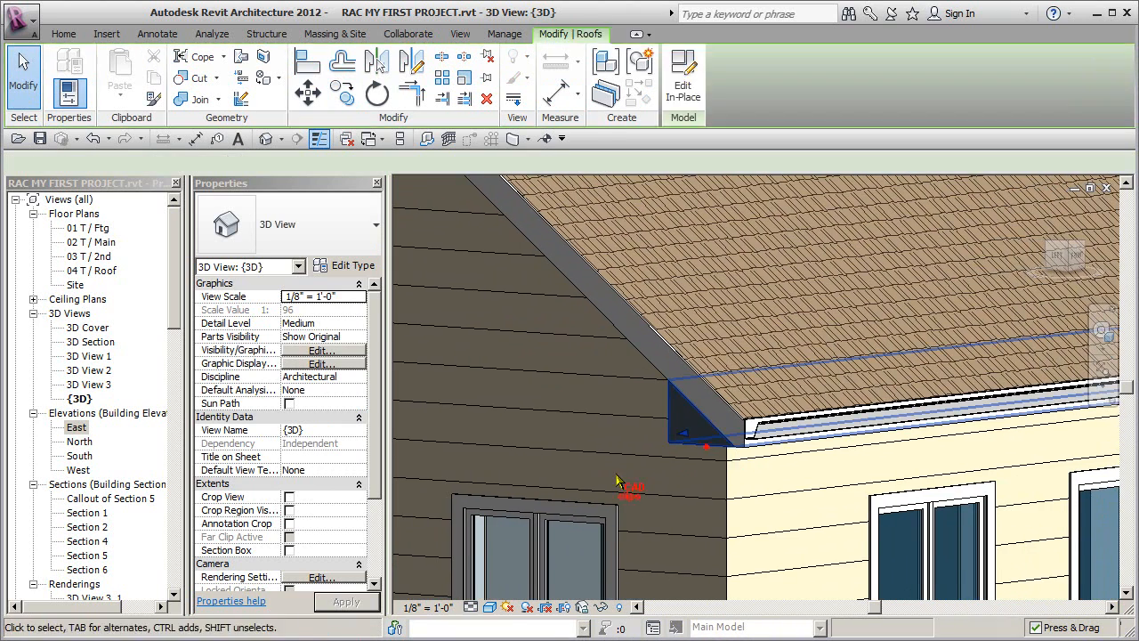
{"action": "left_click", "coordinate": [686, 86]}
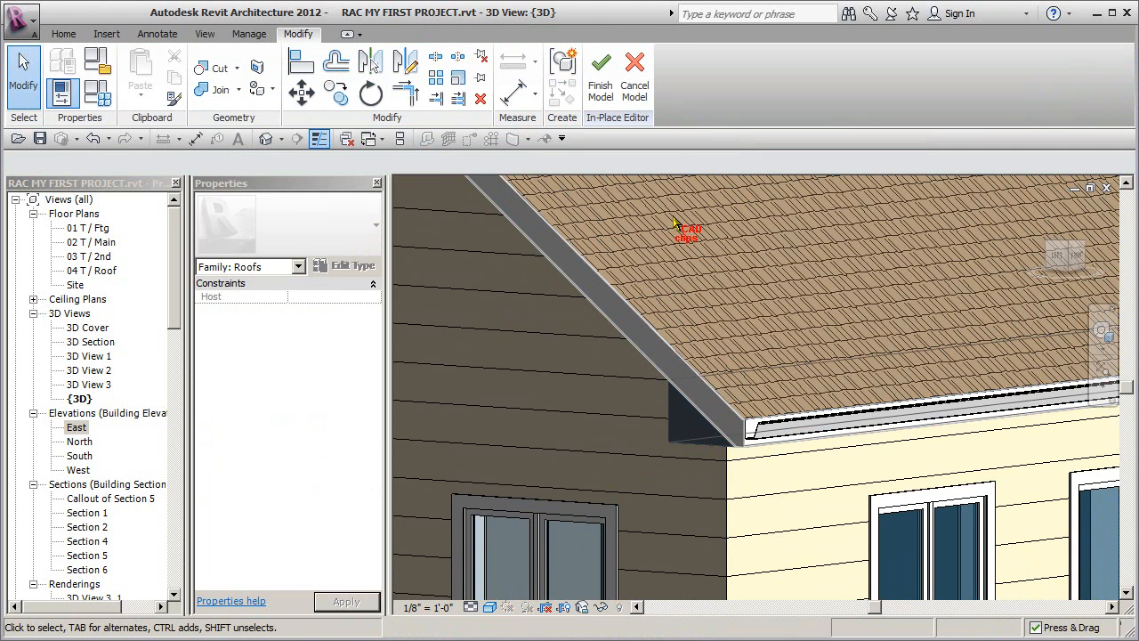
{"action": "left_click", "coordinate": [670, 417]}
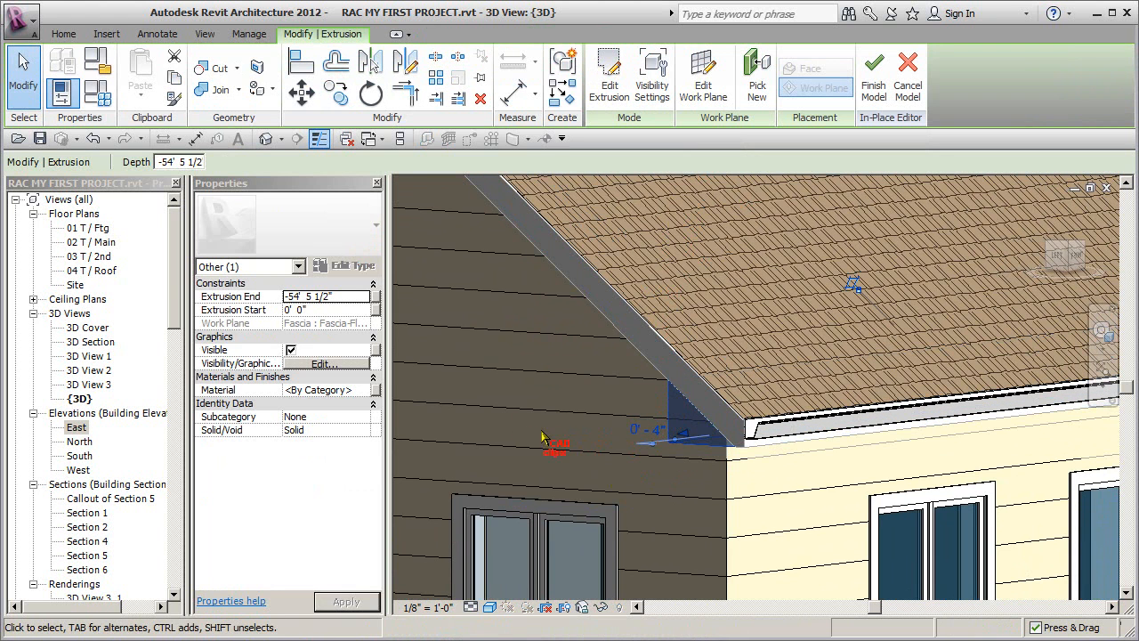
{"action": "left_click", "coordinate": [364, 388]}
{"action": "left_click", "coordinate": [367, 392]}
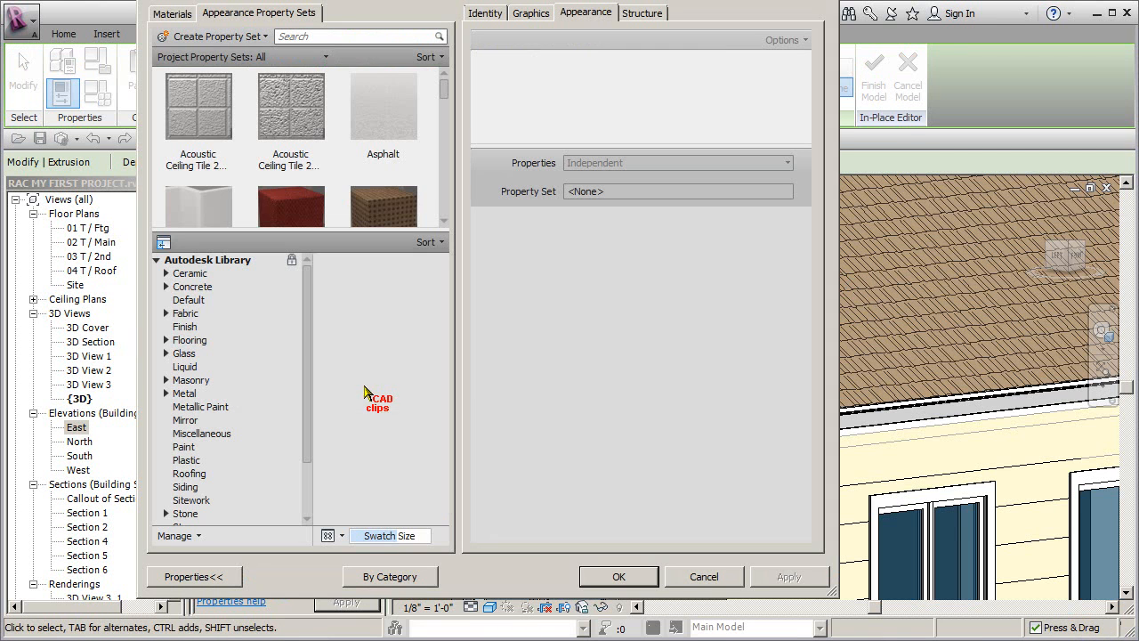
{"action": "left_click", "coordinate": [172, 14]}
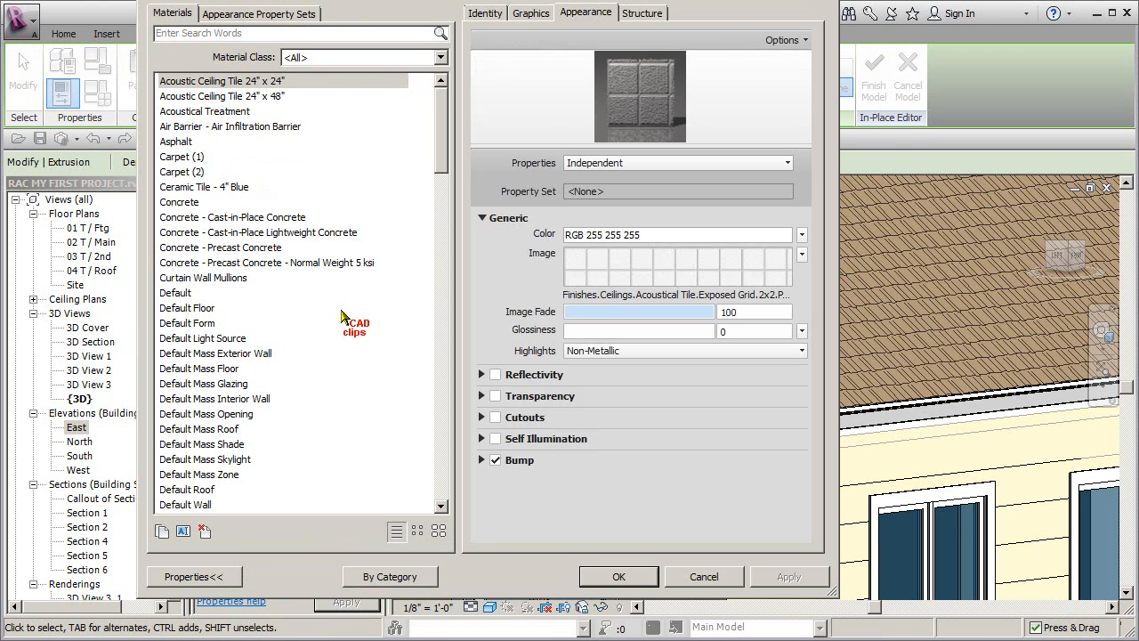
{"action": "left_click_drag", "start_coordinate": [436, 144], "coordinate": [439, 481]}
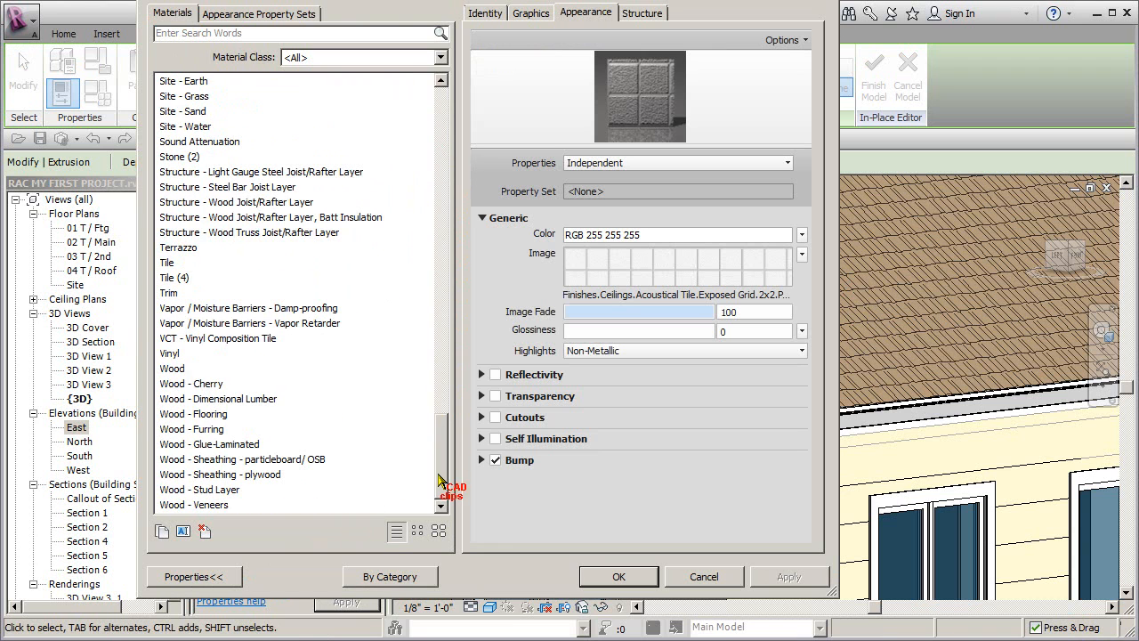
{"action": "left_click", "coordinate": [169, 354]}
{"action": "left_click", "coordinate": [627, 576]}
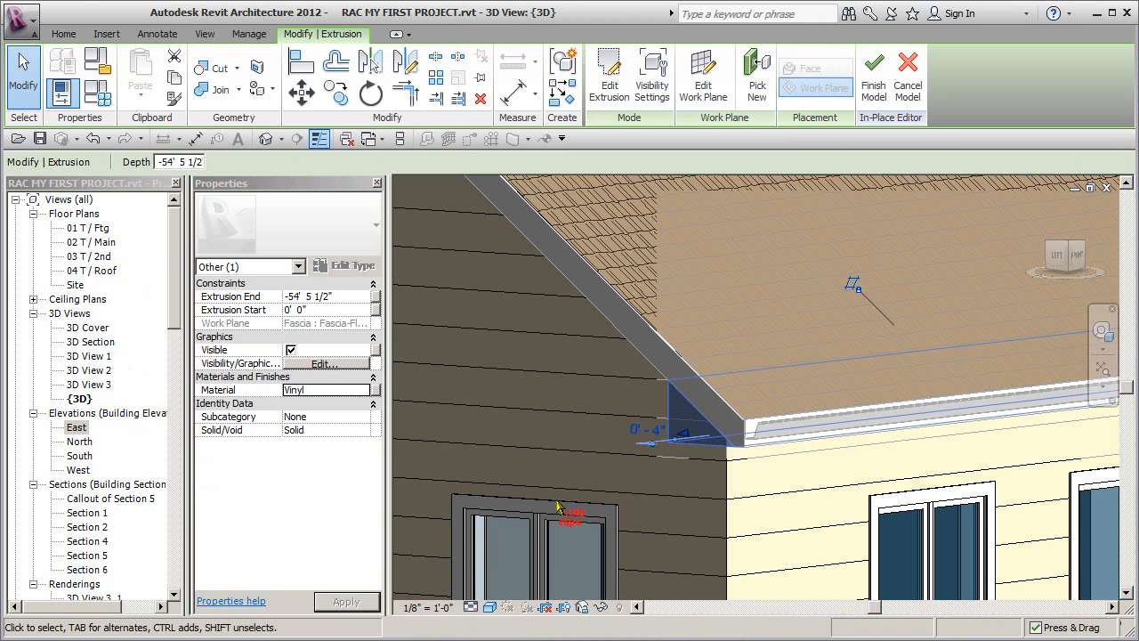
Step: Finish the in-place roof model and view the closed eave end from the East gable
{"action": "left_click", "coordinate": [599, 441]}
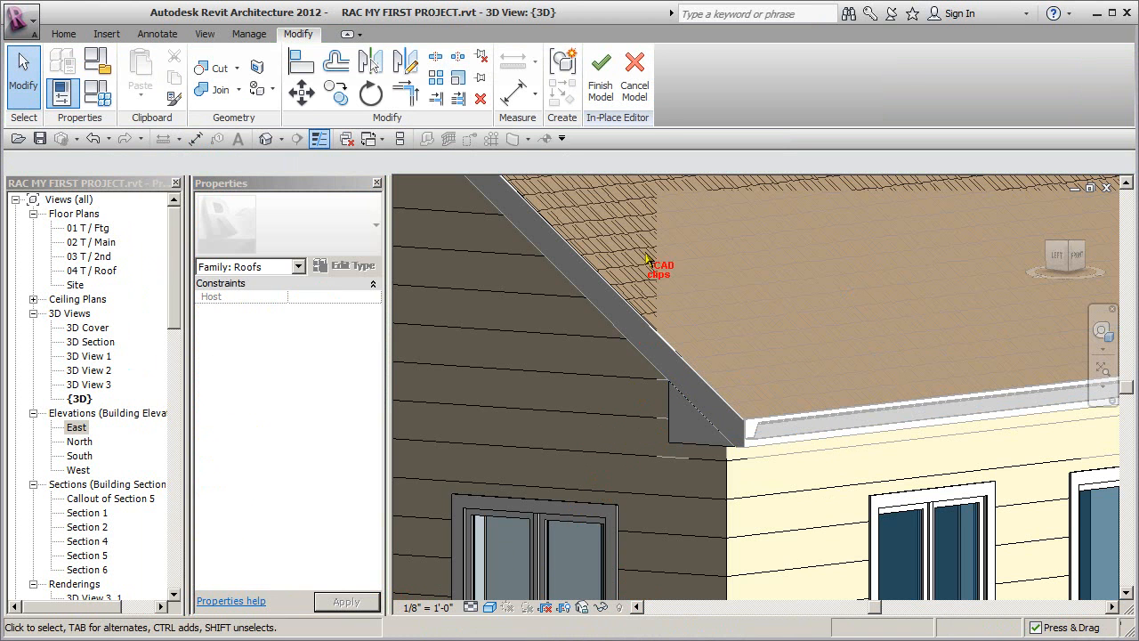
{"action": "left_click", "coordinate": [601, 84]}
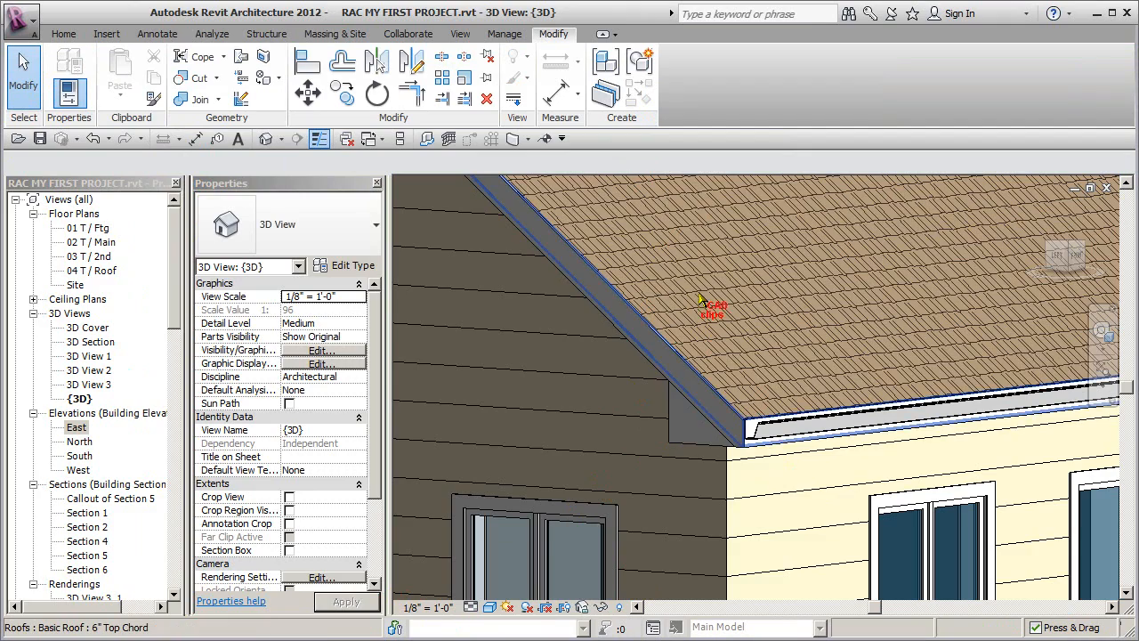
{"action": "scroll", "coordinate": [712, 292], "scroll_direction": "down", "scroll_amount": 6}
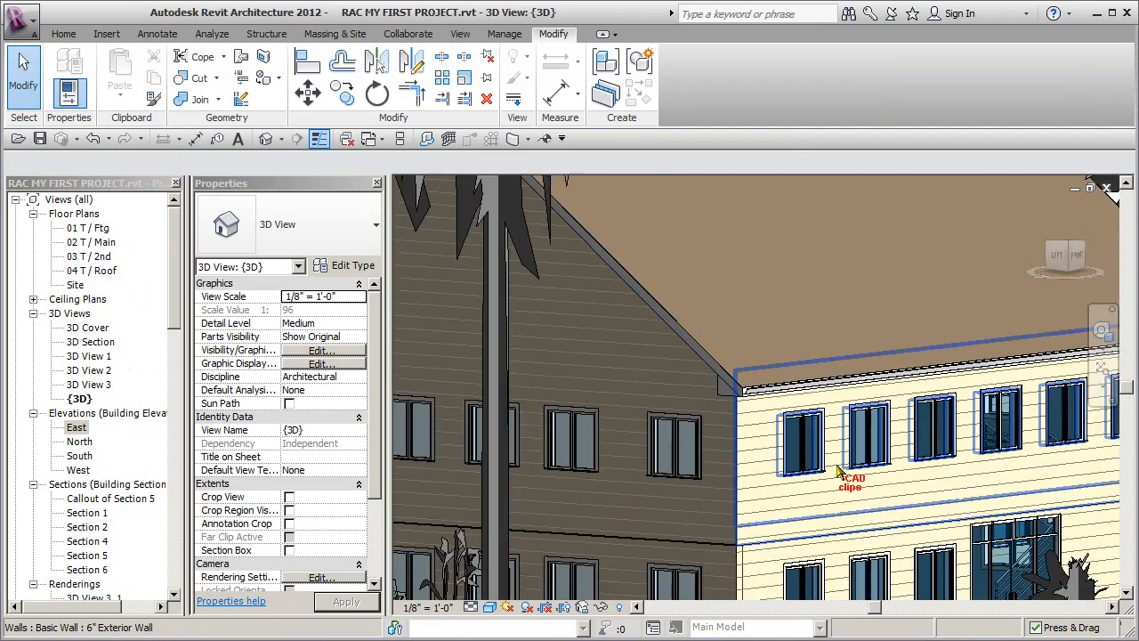
{"action": "mouse_move", "coordinate": [881, 474]}
{"action": "middle_mouse_down", "text": "shift"}
{"action": "mouse_move", "coordinate": [541, 473]}
{"action": "mouse_move", "coordinate": [574, 465]}
{"action": "mouse_move", "coordinate": [551, 465]}
{"action": "middle_mouse_up", "text": "shift"}
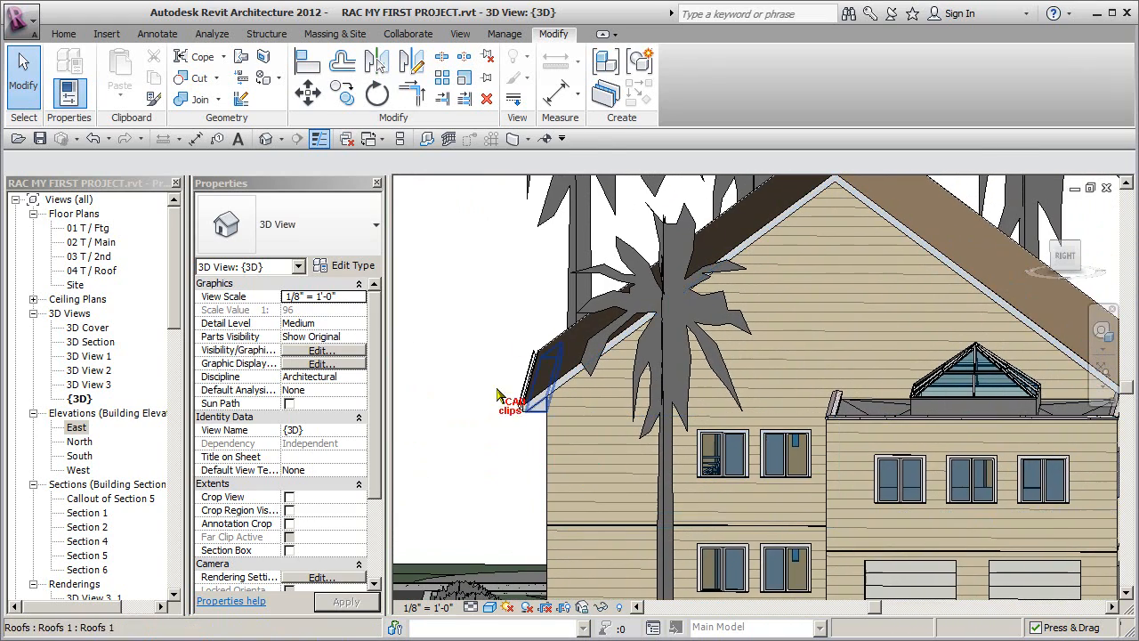
Step: Mirror a copy of the in-place eave roof about grid B in the West elevation
{"action": "double_click", "coordinate": [78, 469]}
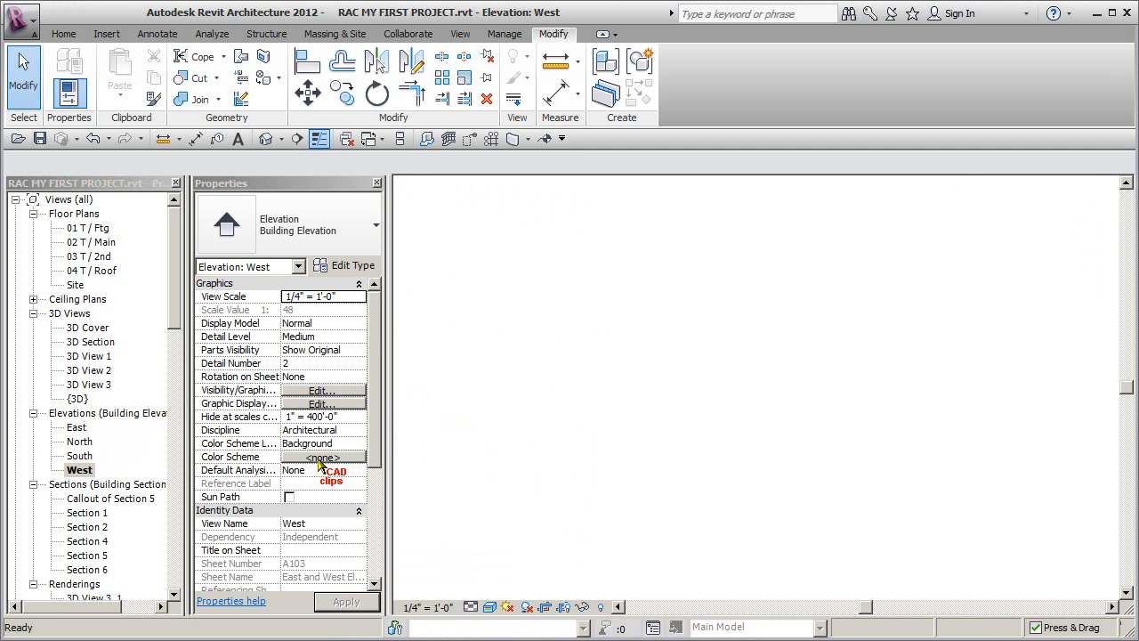
{"action": "scroll", "coordinate": [684, 380], "scroll_direction": "up", "scroll_amount": 3}
{"action": "scroll", "coordinate": [590, 307], "scroll_direction": "up", "scroll_amount": 3}
{"action": "scroll", "coordinate": [590, 309], "scroll_direction": "down", "scroll_amount": 3}
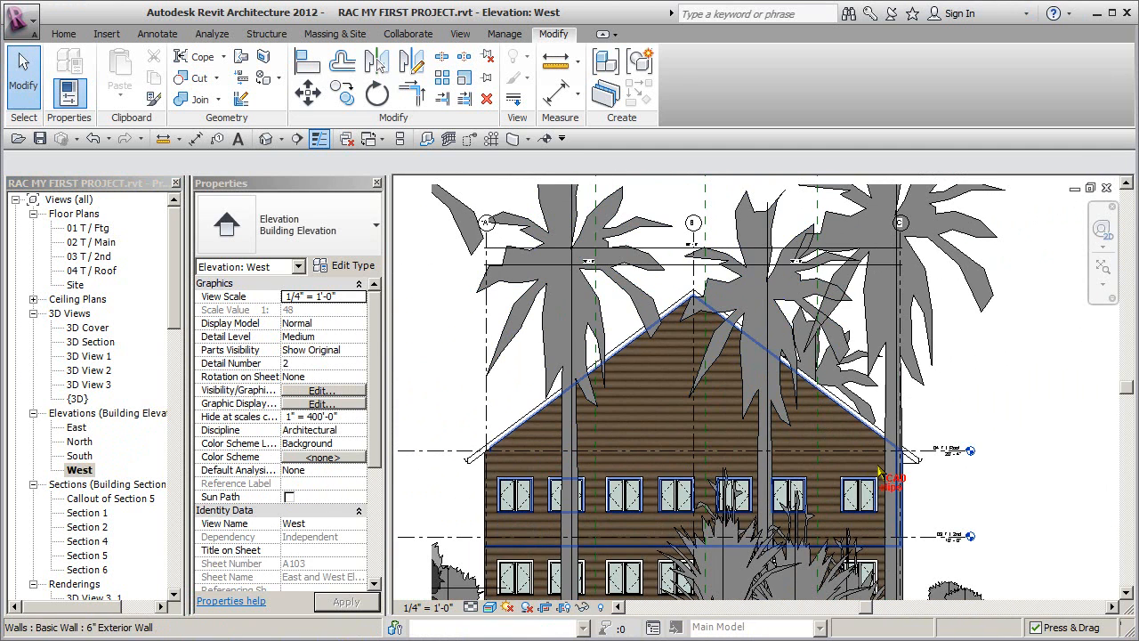
{"action": "left_click", "coordinate": [907, 461]}
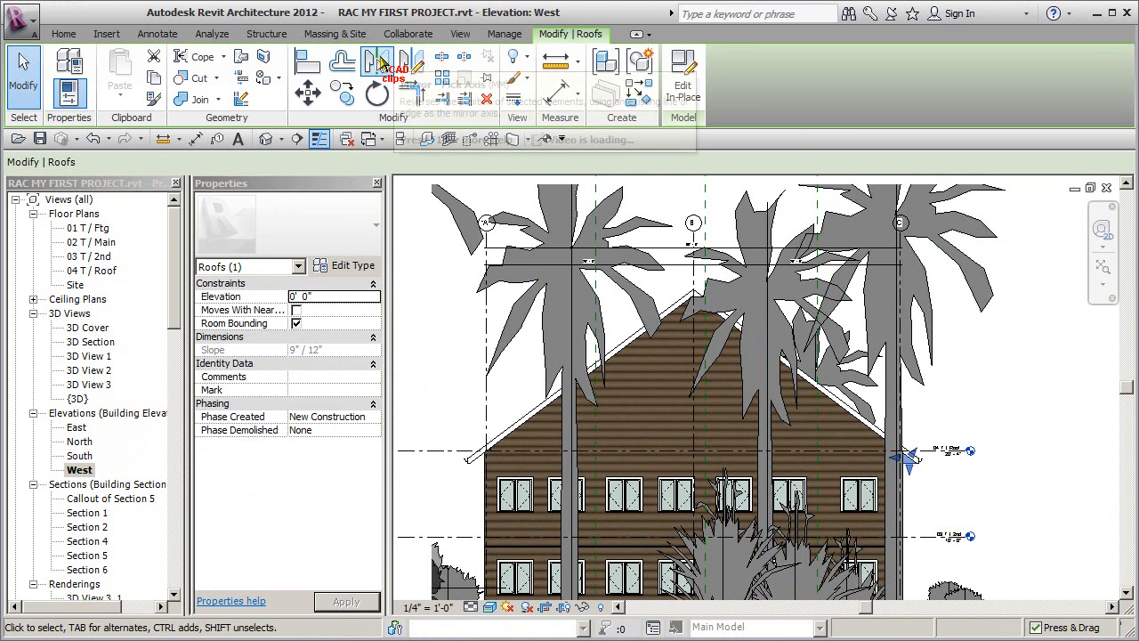
{"action": "left_click", "coordinate": [377, 62]}
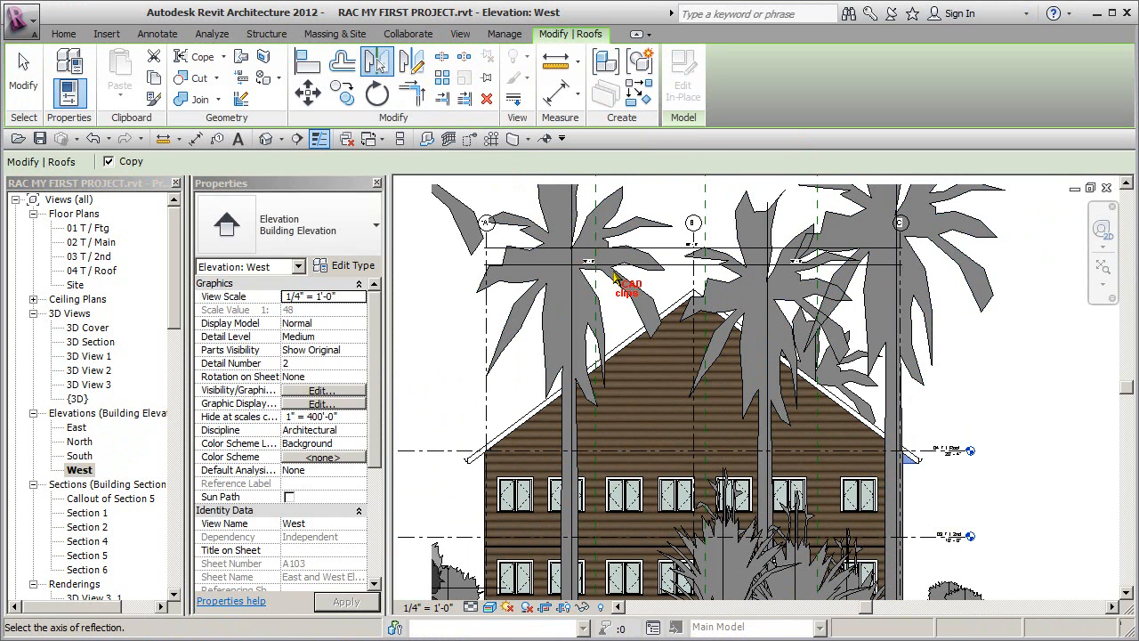
{"action": "left_click", "coordinate": [694, 287]}
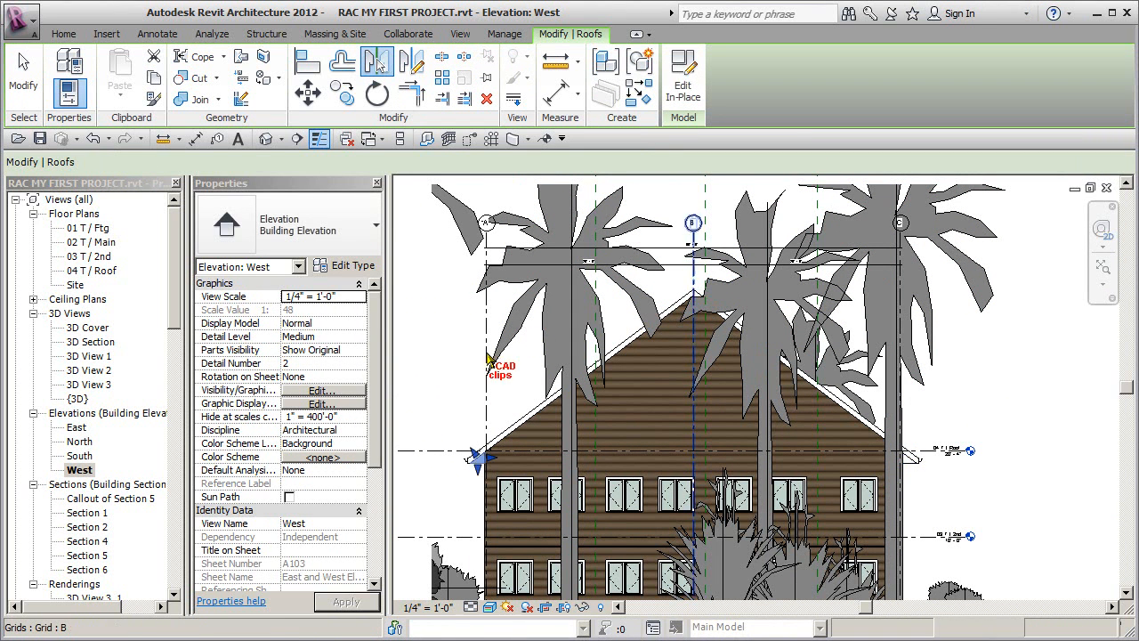
{"action": "scroll", "coordinate": [464, 374], "scroll_direction": "down", "scroll_amount": 1}
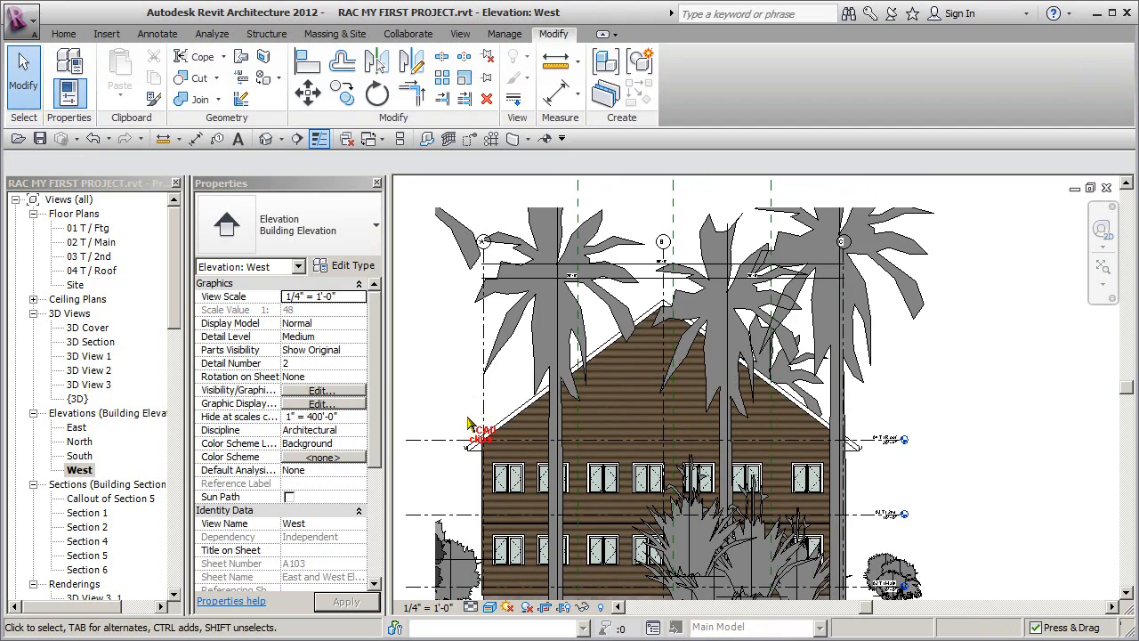
Step: Join the geometry of the in-place eave roof and the fascia at the front eave corner of the East gable in 3D
{"action": "left_click", "coordinate": [271, 141]}
{"action": "middle_click_drag", "start_coordinate": [621, 474], "coordinate": [723, 467], "text": "shift"}
{"action": "scroll", "coordinate": [741, 445], "scroll_direction": "up", "scroll_amount": 3}
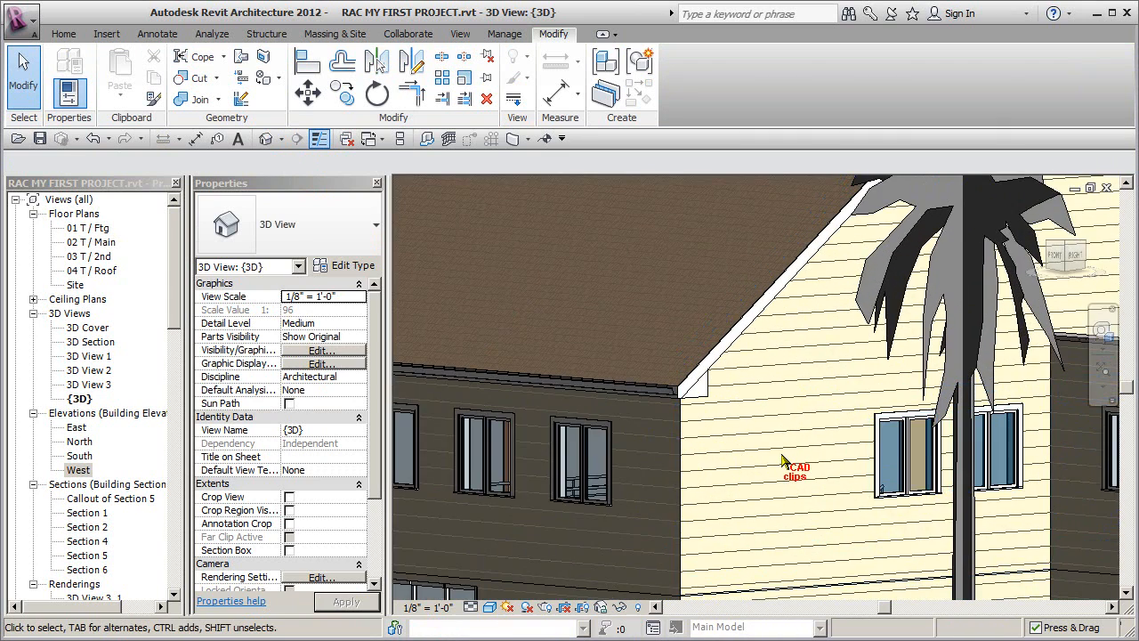
{"action": "middle_click_drag", "start_coordinate": [781, 456], "coordinate": [793, 462]}
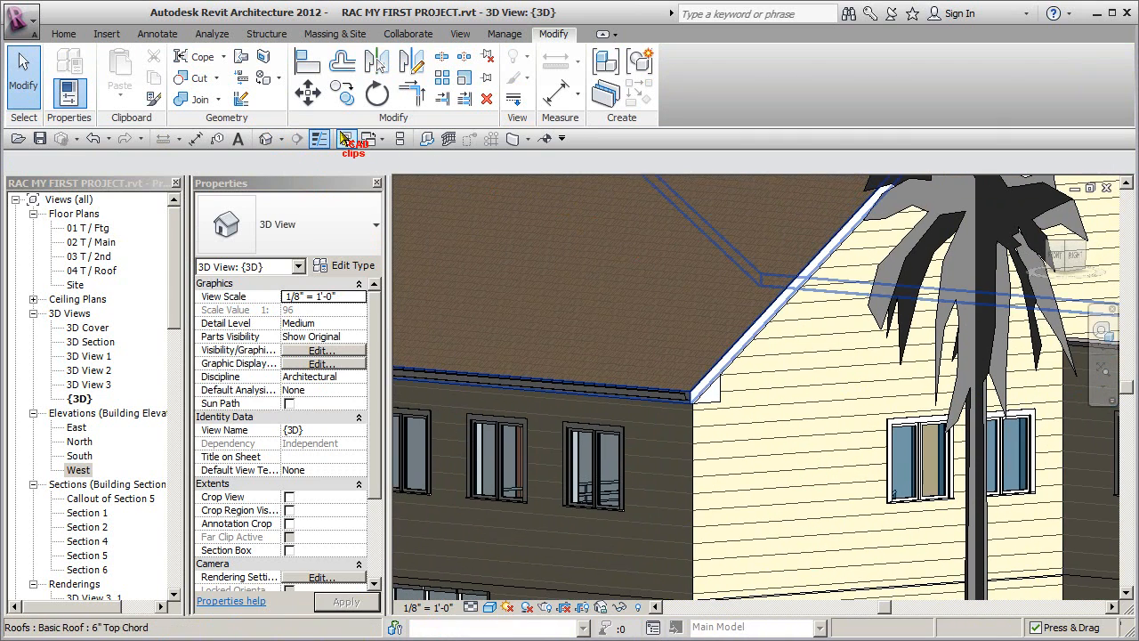
{"action": "left_click", "coordinate": [191, 99]}
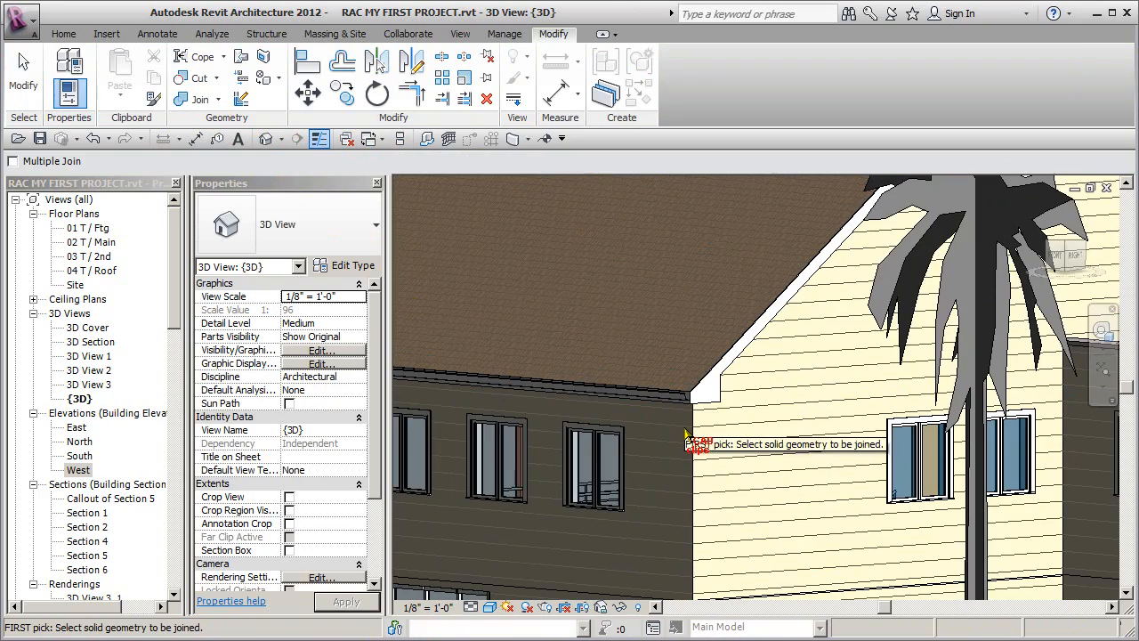
Step: Join the mirrored in-place roof with the fascia along the rear eave and check its West gable end
{"action": "scroll", "coordinate": [685, 438], "scroll_direction": "down", "scroll_amount": 4}
{"action": "middle_click_drag", "start_coordinate": [689, 452], "coordinate": [808, 448], "text": "shift"}
{"action": "scroll", "coordinate": [833, 438], "scroll_direction": "up", "scroll_amount": 5}
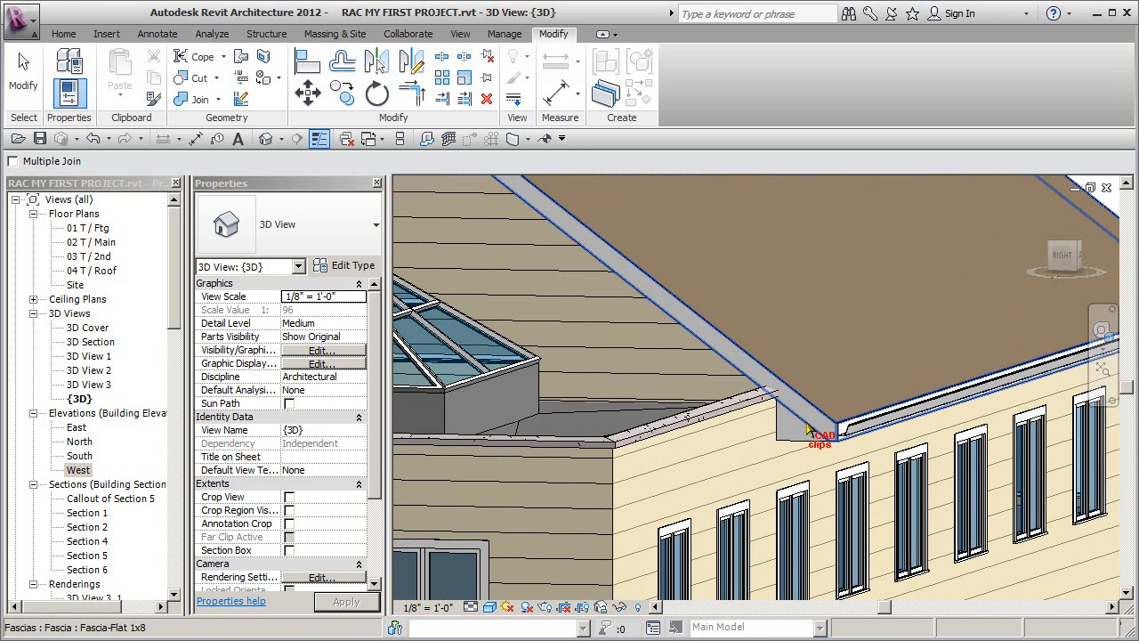
{"action": "scroll", "coordinate": [825, 462], "scroll_direction": "down", "scroll_amount": 3}
{"action": "middle_click_drag", "start_coordinate": [825, 462], "coordinate": [539, 466], "text": "shift"}
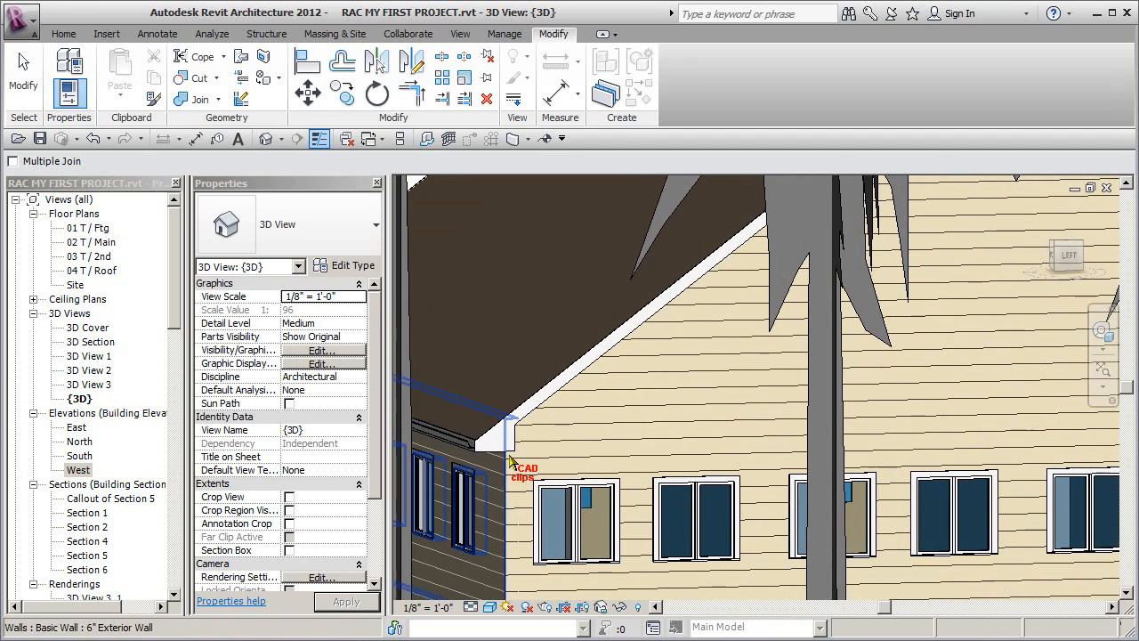
Step: Examine the joined front eave corner on the East gable up close and within the whole building
{"action": "middle_click_drag", "start_coordinate": [525, 427], "coordinate": [837, 441], "text": "shift"}
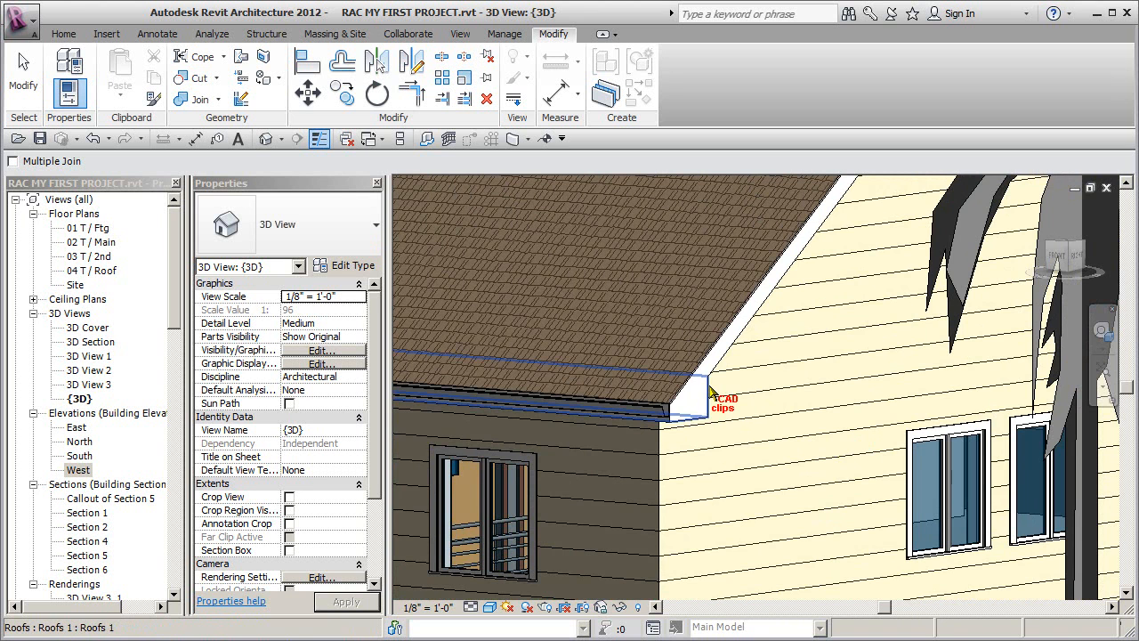
{"action": "scroll", "coordinate": [722, 405], "scroll_direction": "up", "scroll_amount": 2}
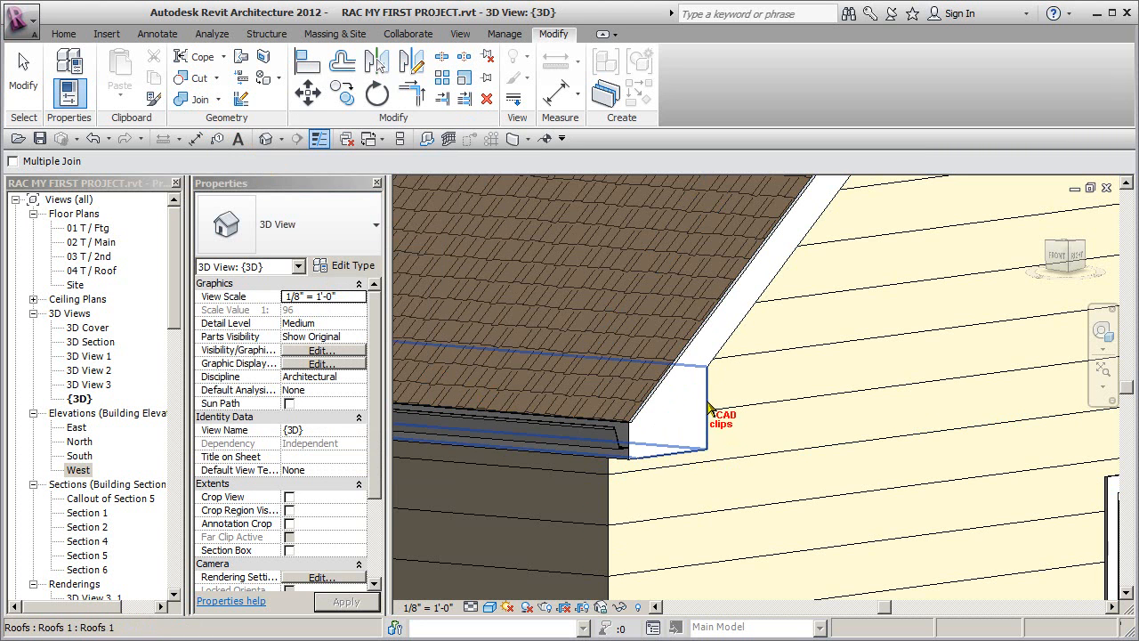
{"action": "scroll", "coordinate": [737, 353], "scroll_direction": "down", "scroll_amount": 2}
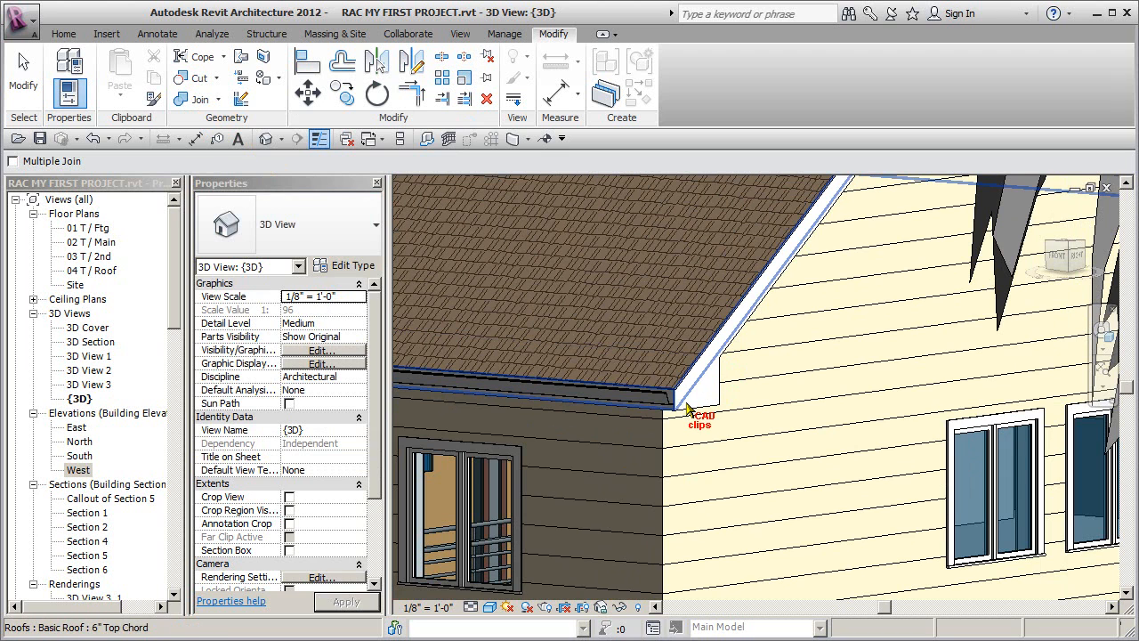
{"action": "scroll", "coordinate": [725, 396], "scroll_direction": "down", "scroll_amount": 2}
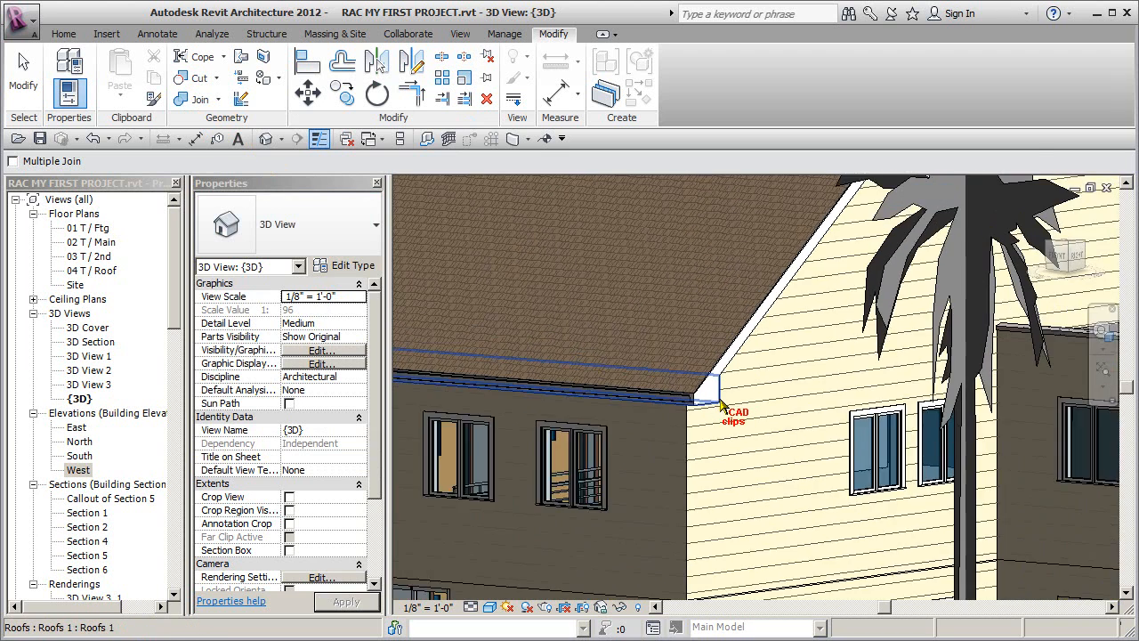
{"action": "middle_click_drag", "start_coordinate": [779, 458], "coordinate": [687, 455]}
{"action": "scroll", "coordinate": [697, 458], "scroll_direction": "down", "scroll_amount": 4}
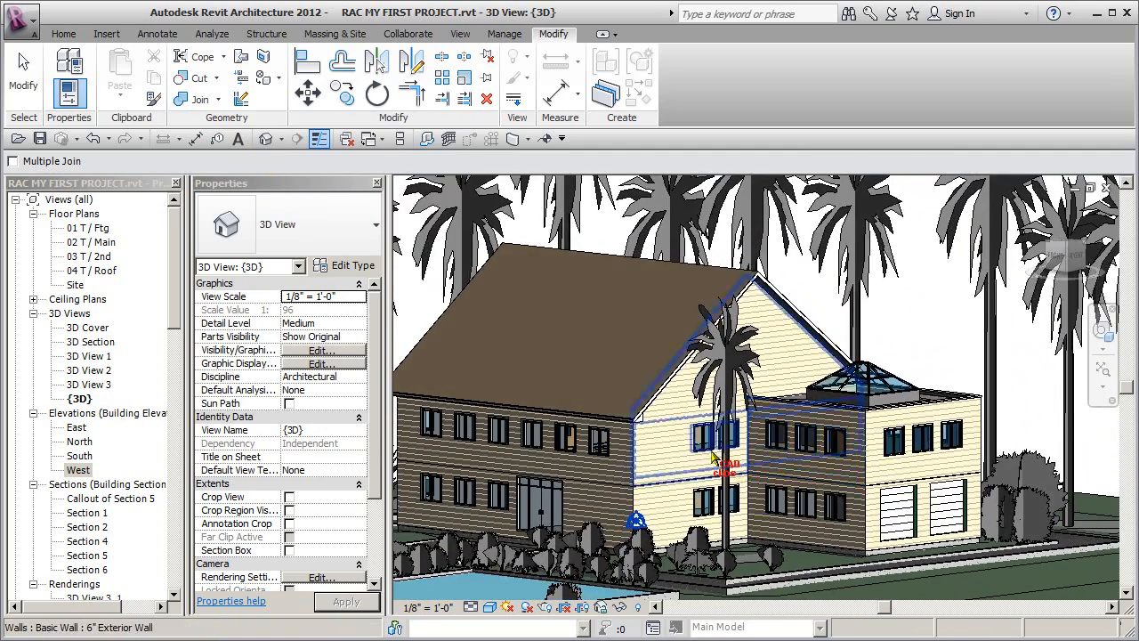